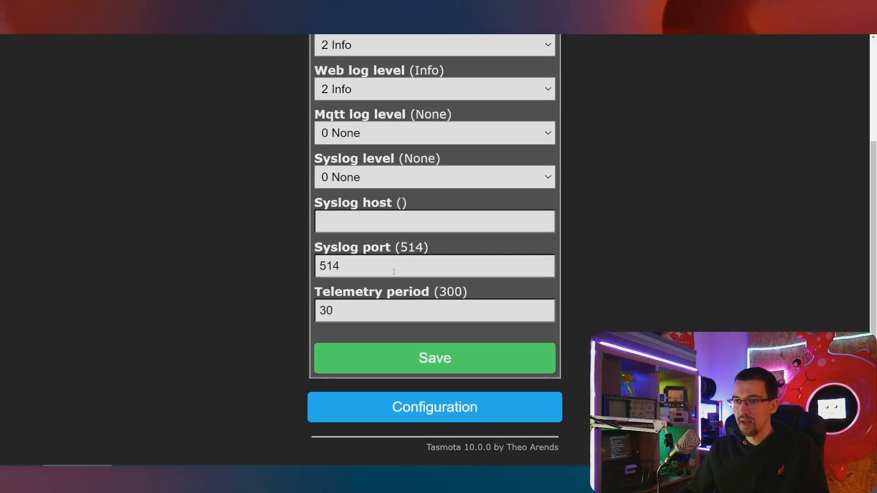
# Step: Set the Telemetry period to 10 and save the logging configuration
pyautogui.moveTo(347, 312); pyautogui.dragTo(270, 313)
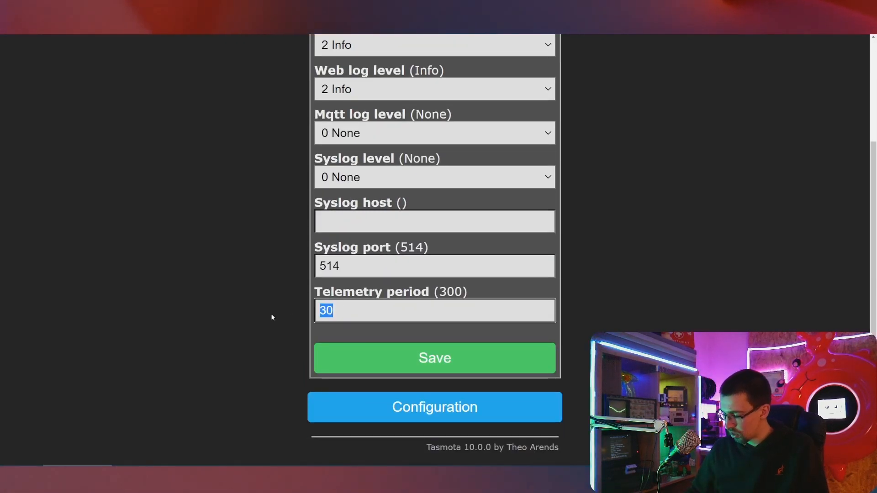
pyautogui.write('10')
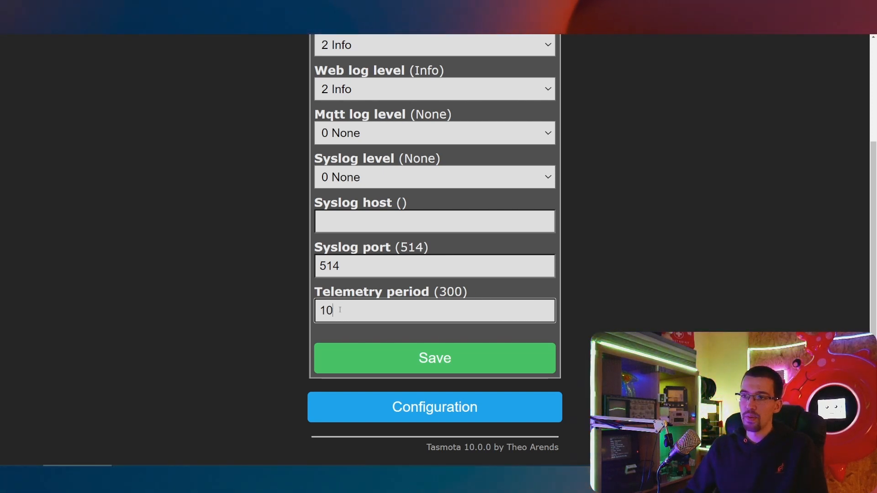
pyautogui.moveTo(340, 310); pyautogui.dragTo(300, 308)
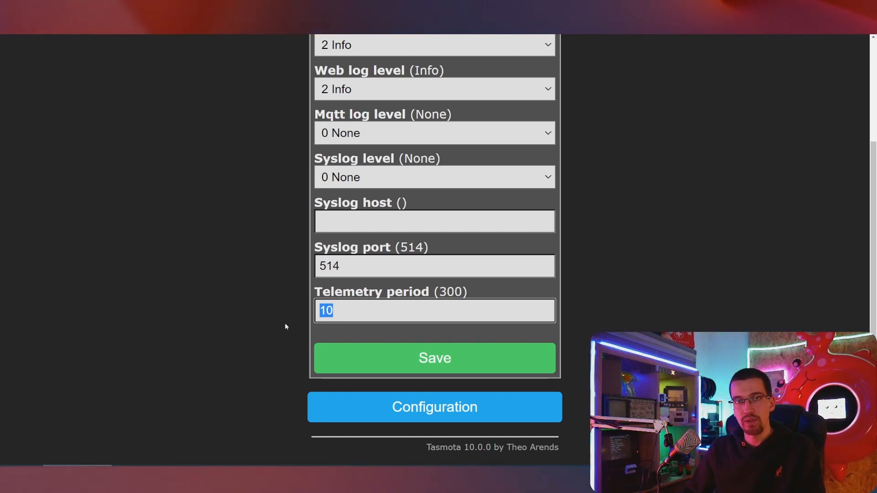
pyautogui.click(397, 358)
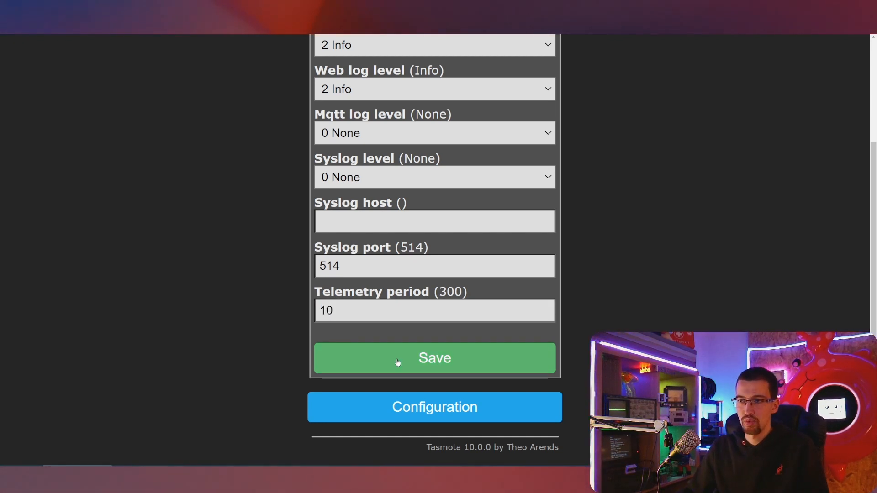
pyautogui.scroll(-3, 352, 260)
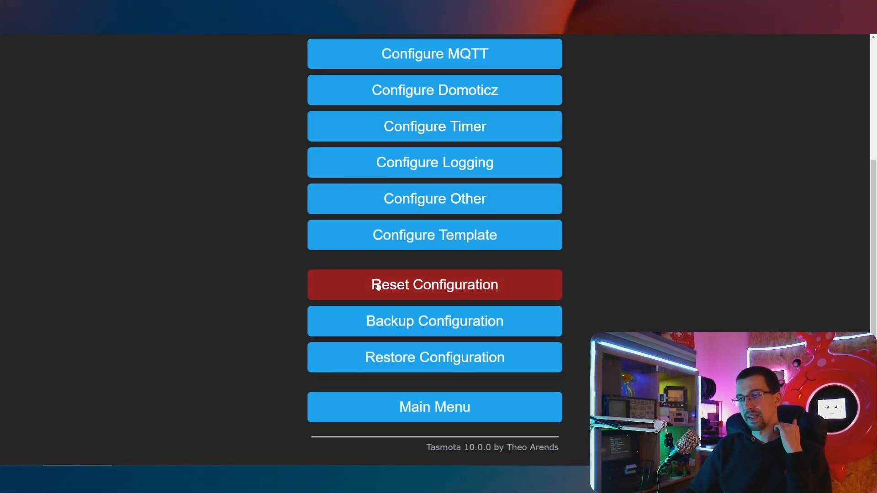
pyautogui.scroll(2, 390, 260)
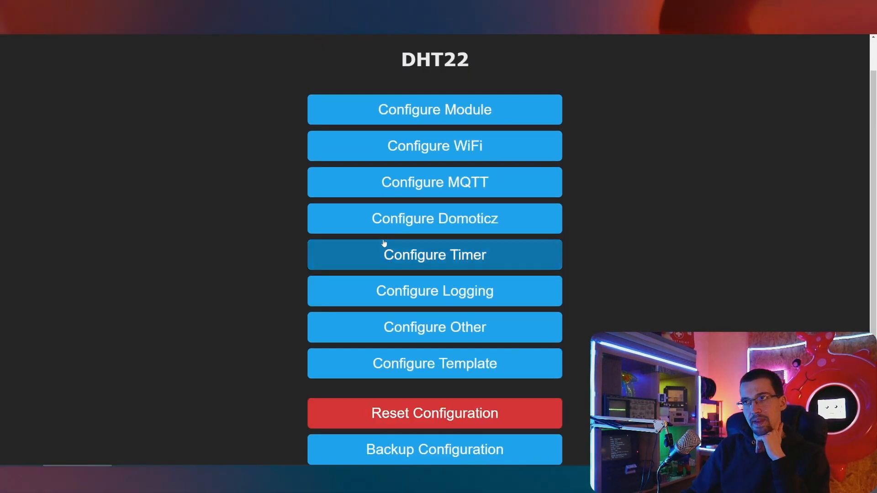
pyautogui.scroll(1, 350, 174)
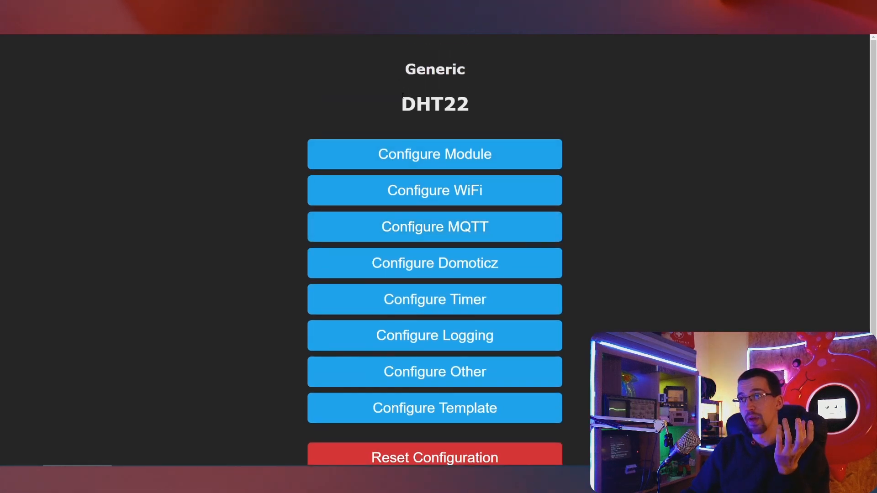
pyautogui.moveTo(397, 103); pyautogui.dragTo(524, 99)
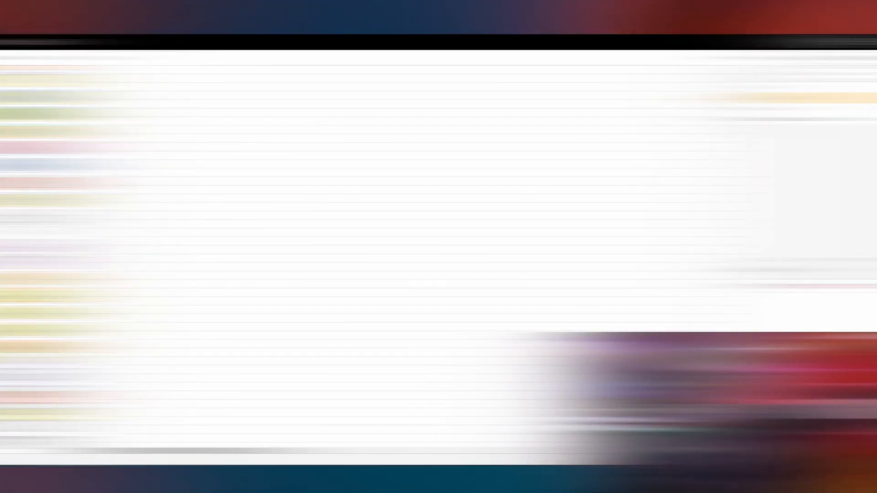
# Step: Switch to Node-RED and place an mqtt in node and a change node side by side on Flow 1
pyautogui.scroll(-8, 21, 162)
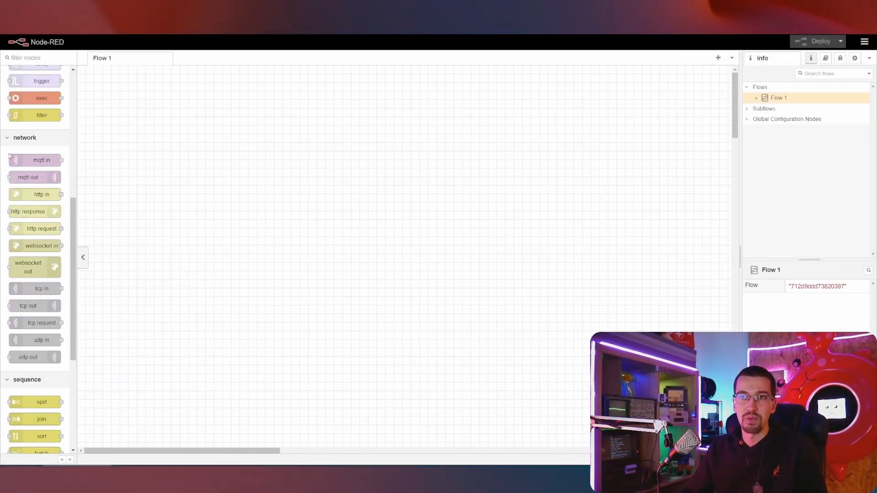
pyautogui.moveTo(21, 162); pyautogui.dragTo(200, 127)
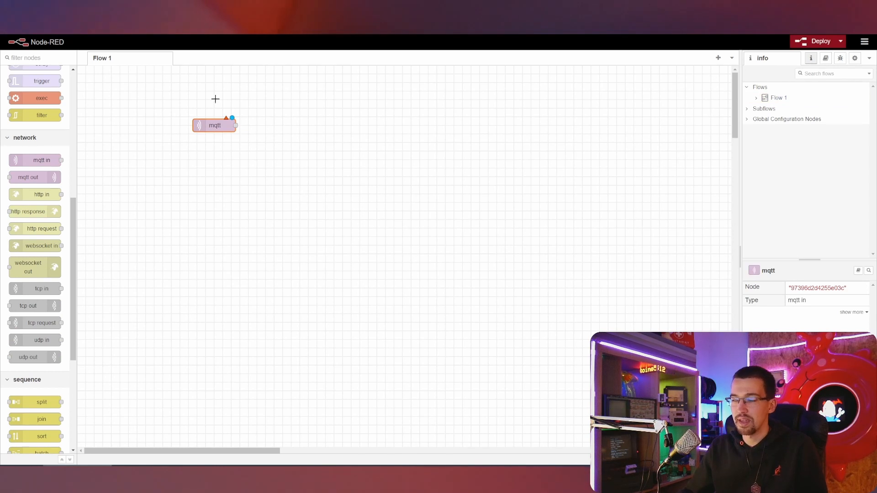
pyautogui.scroll(-4, 19, 167)
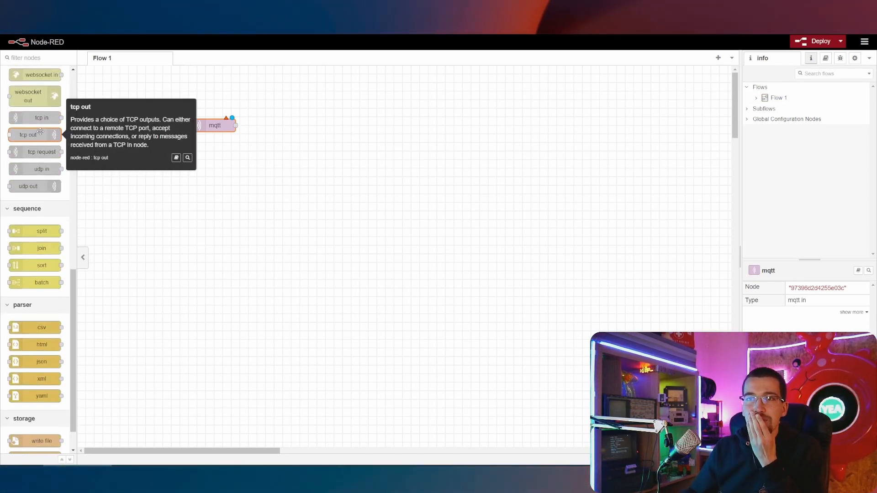
pyautogui.scroll(5, 41, 131)
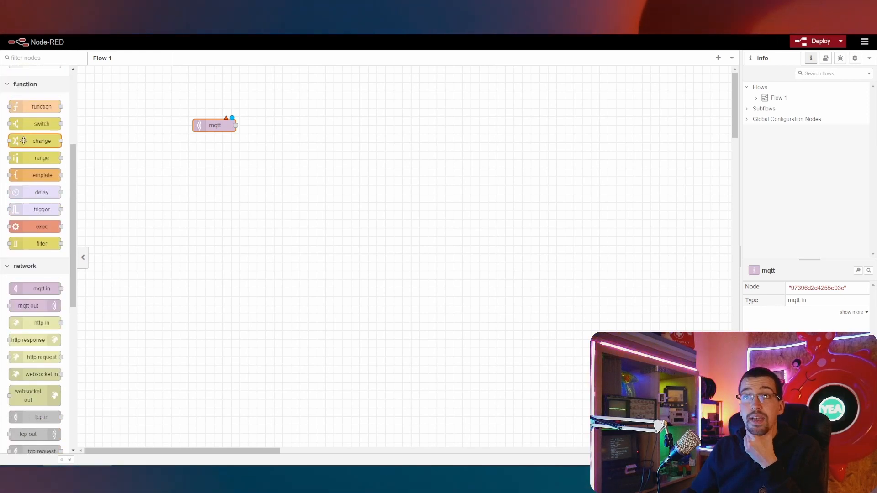
pyautogui.moveTo(25, 136); pyautogui.dragTo(253, 127)
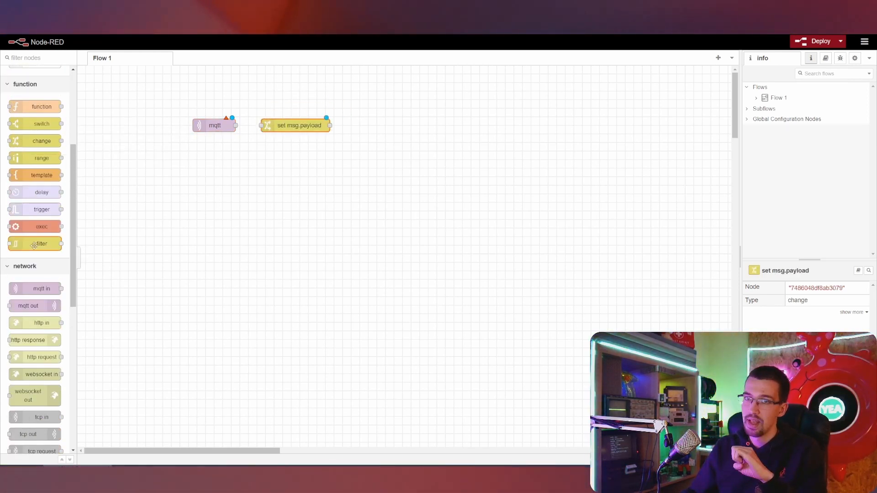
# Step: Search the installable palette modules for "-dashboard", install node-red-dashboard, and close the user settings
pyautogui.scroll(-6, 58, 241)
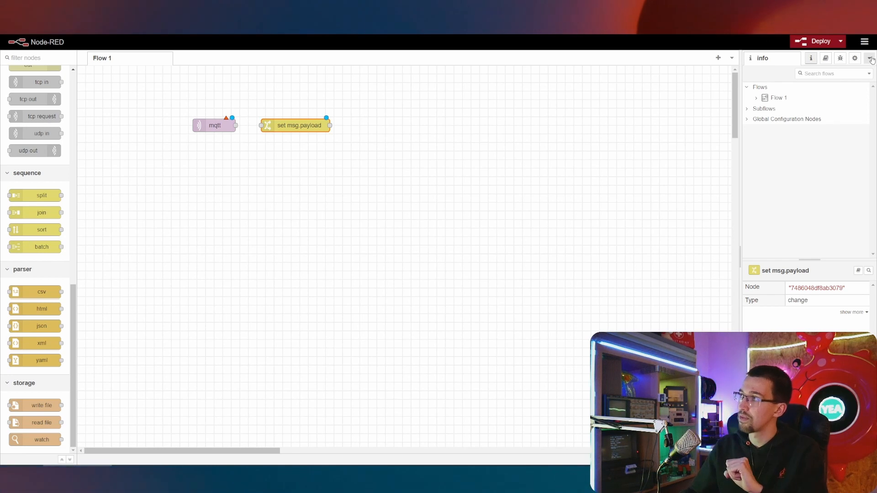
pyautogui.click(869, 42)
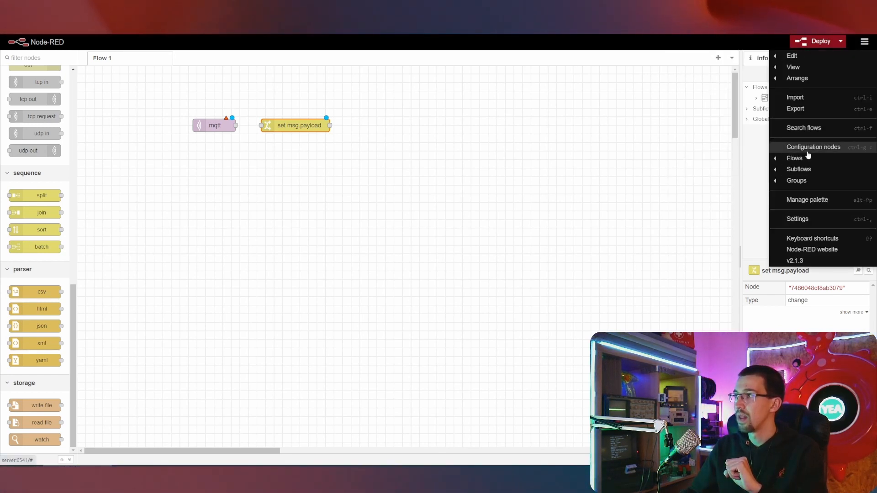
pyautogui.click(802, 200)
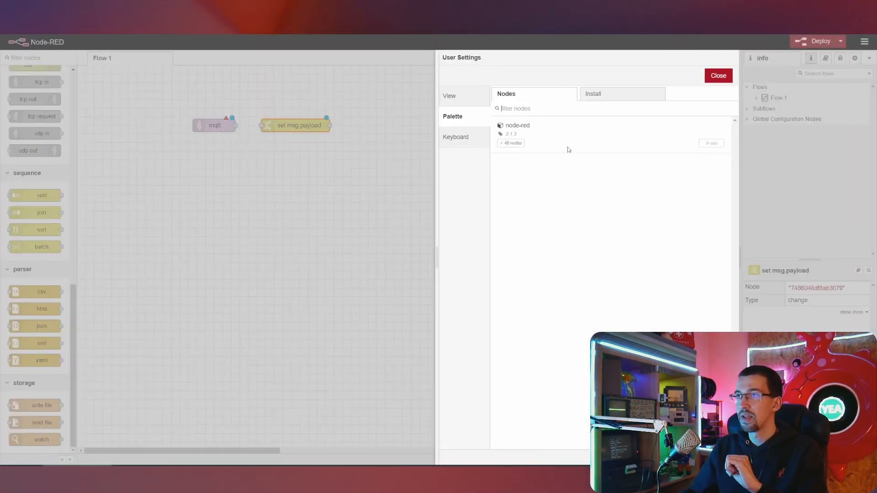
pyautogui.click(622, 101)
pyautogui.write('-dashboard')
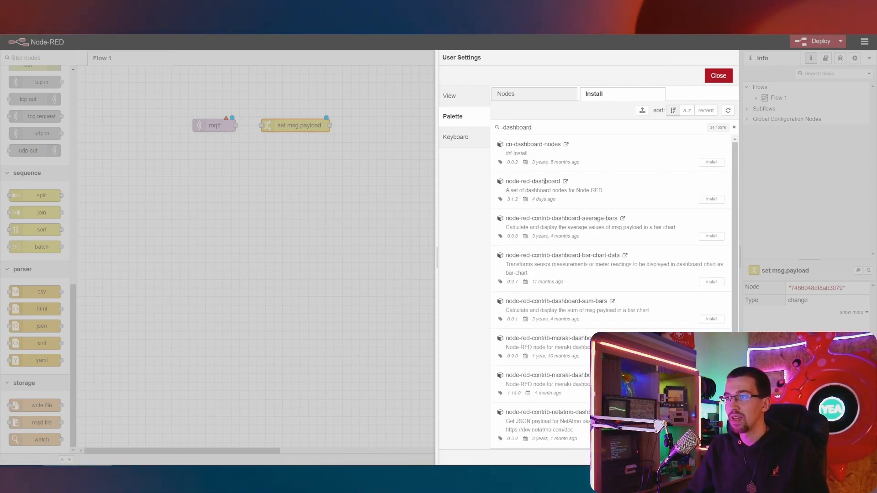
pyautogui.click(710, 199)
pyautogui.click(519, 90)
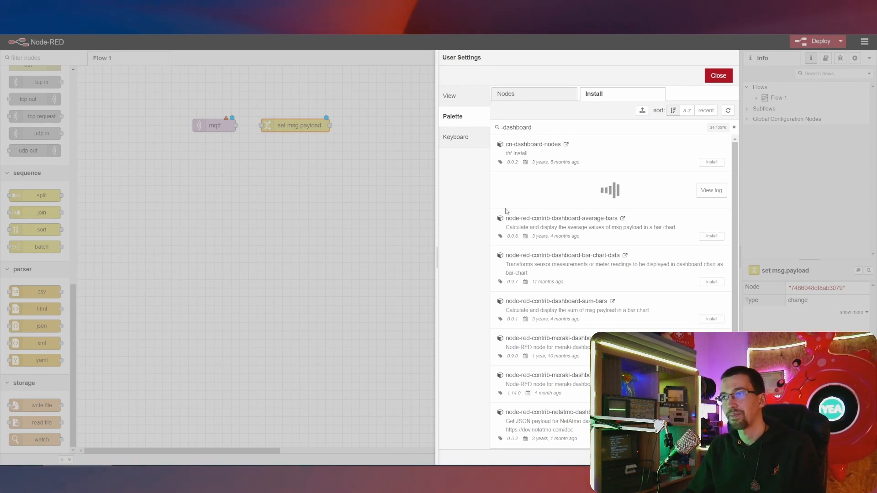
pyautogui.click(729, 79)
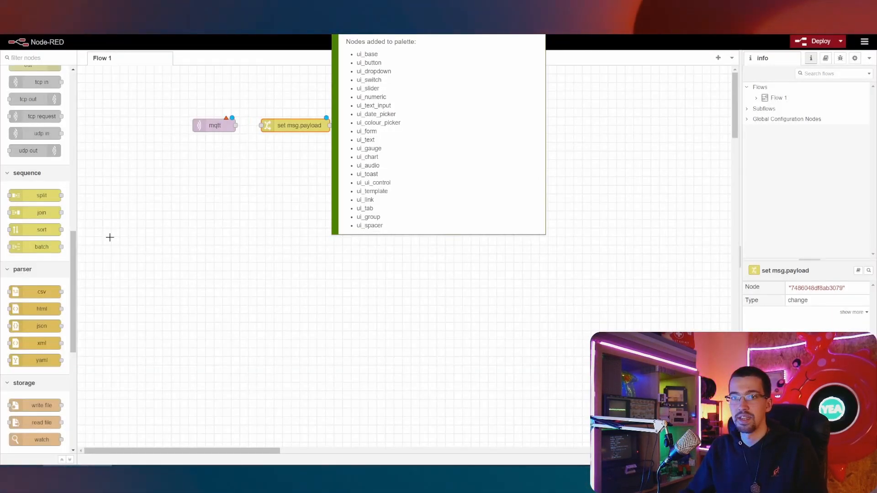
# Step: Add a dashboard chart node beside the change node and wire the mqtt, change and chart nodes in sequence
pyautogui.scroll(-6, 29, 287)
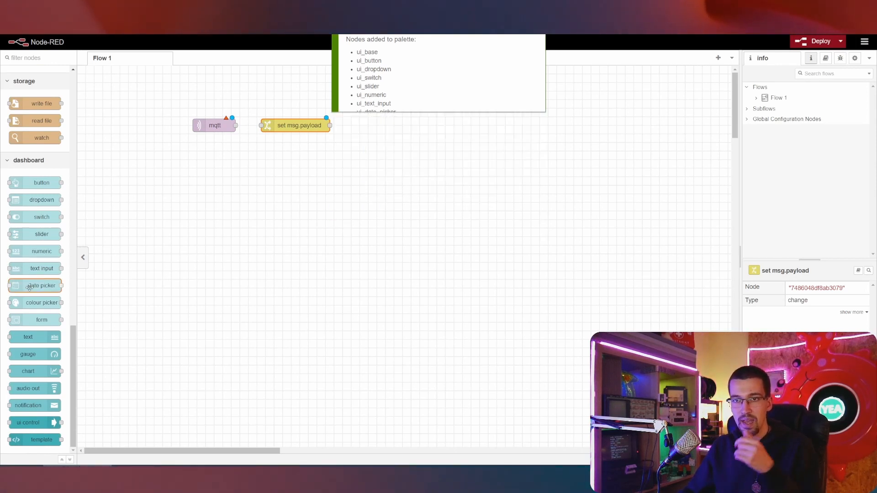
pyautogui.moveTo(28, 371); pyautogui.dragTo(399, 134)
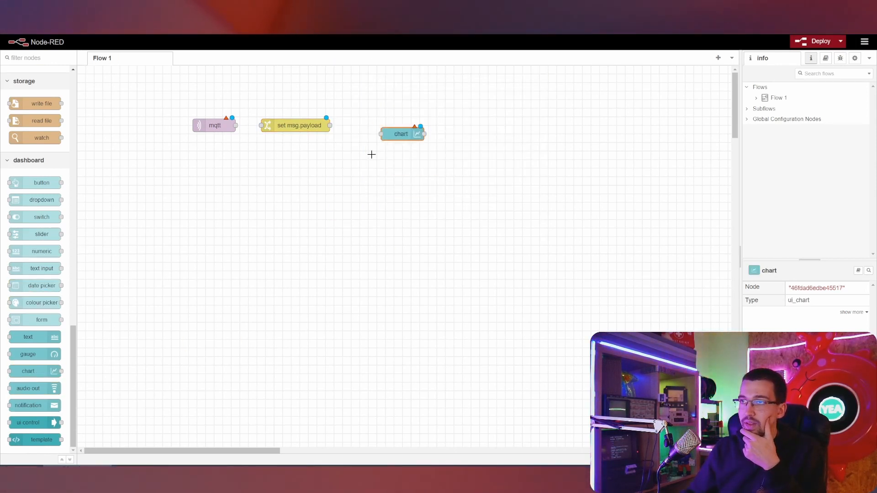
pyautogui.moveTo(303, 127); pyautogui.dragTo(298, 126)
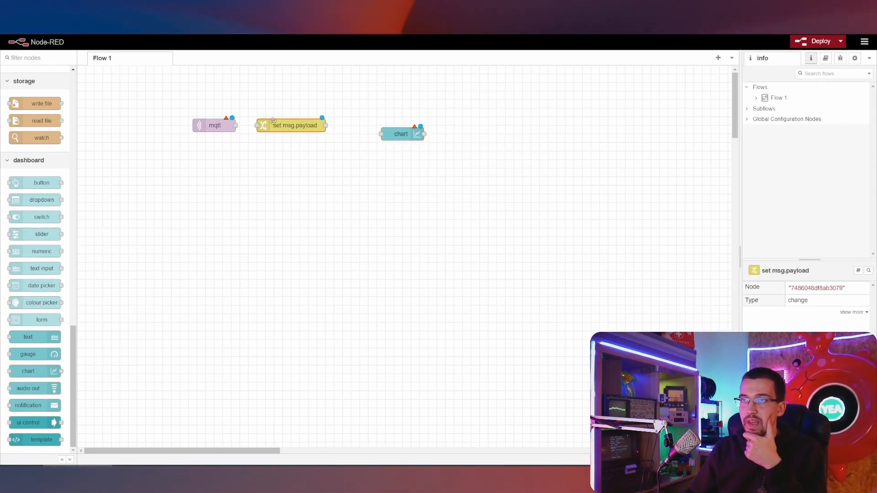
pyautogui.moveTo(235, 124); pyautogui.dragTo(257, 125)
pyautogui.moveTo(393, 139); pyautogui.dragTo(343, 125)
pyautogui.click(331, 126)
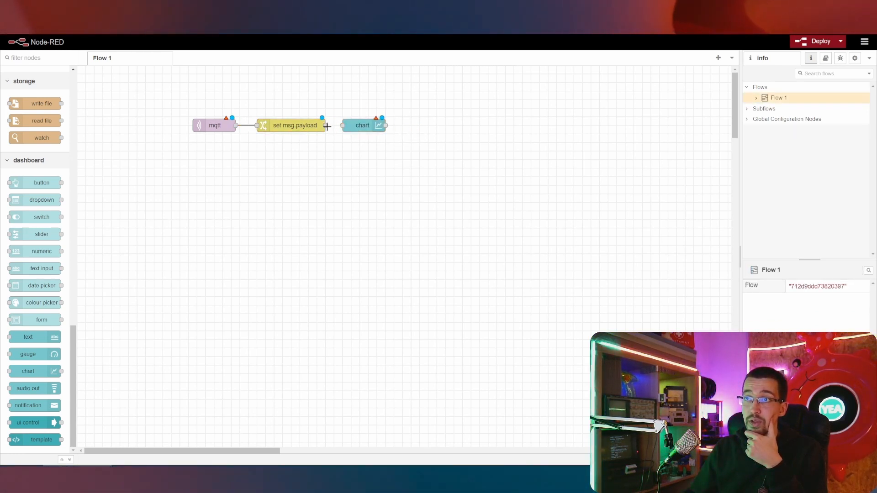
# Step: Add a new MQTT broker with server 192.168.178.100 to the mqtt in node
pyautogui.doubleClick(204, 122)
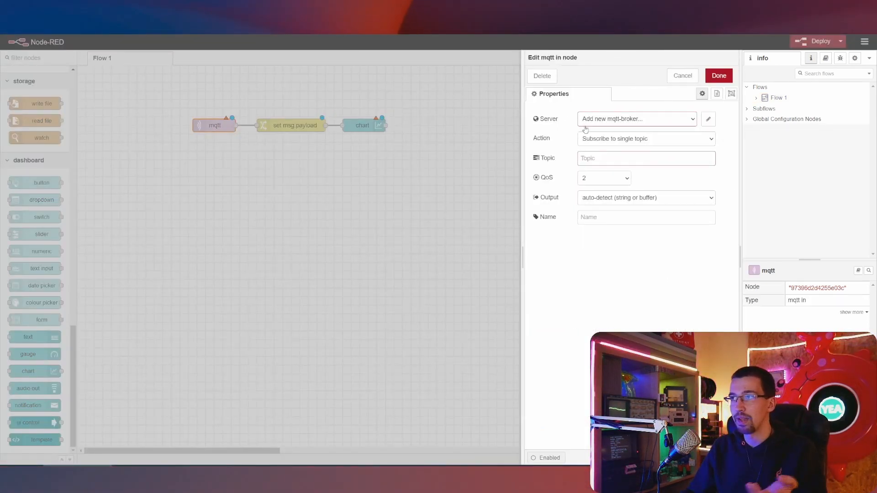
pyautogui.click(708, 119)
pyautogui.click(533, 160)
pyautogui.write('192')
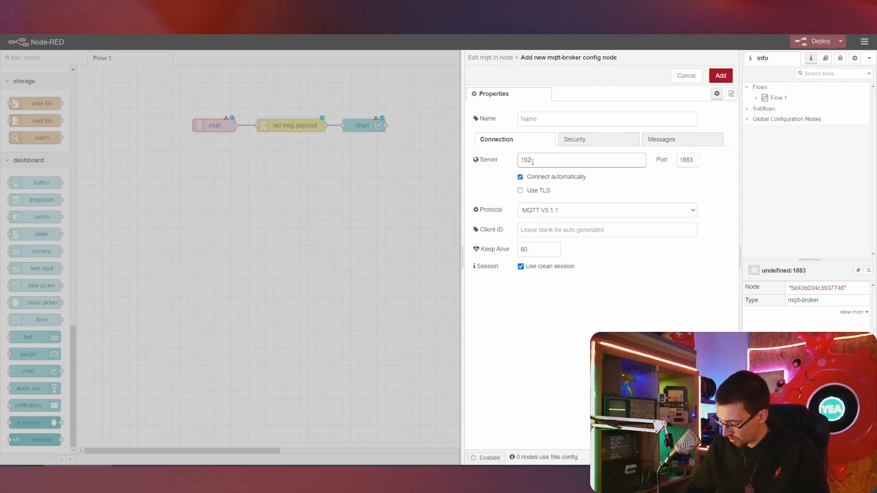
pyautogui.write('.168.178.100')
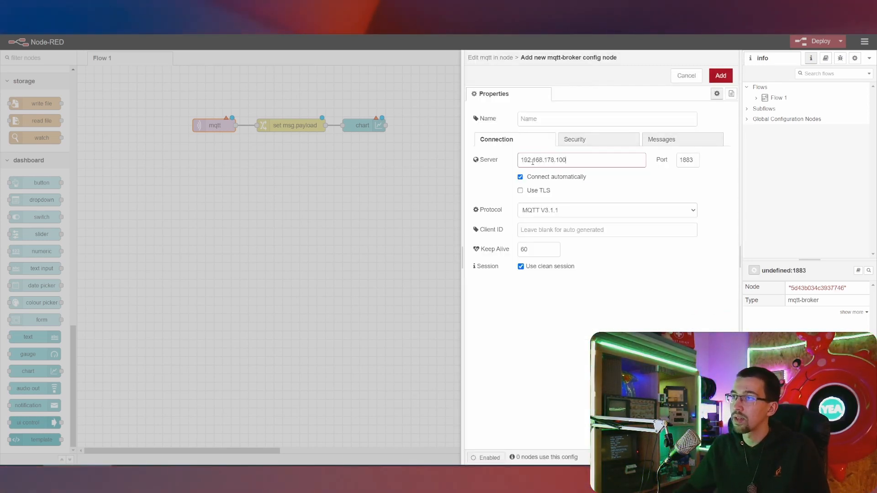
pyautogui.click(578, 143)
pyautogui.click(522, 143)
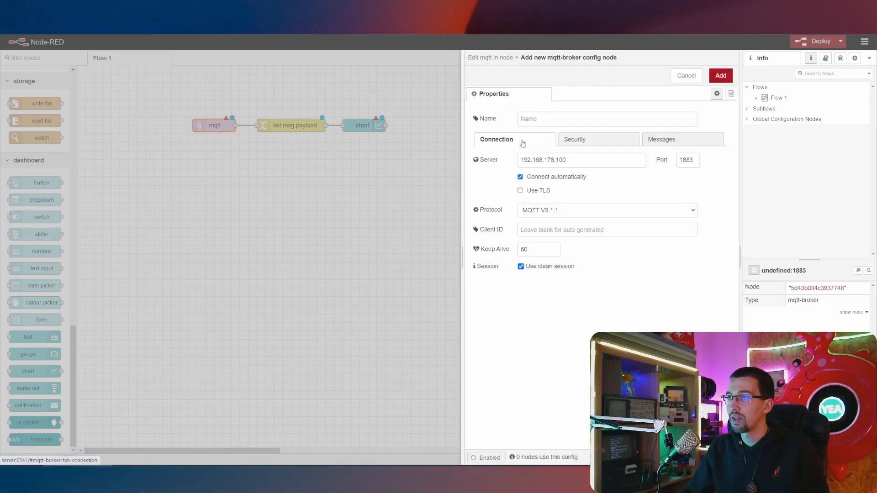
pyautogui.click(721, 76)
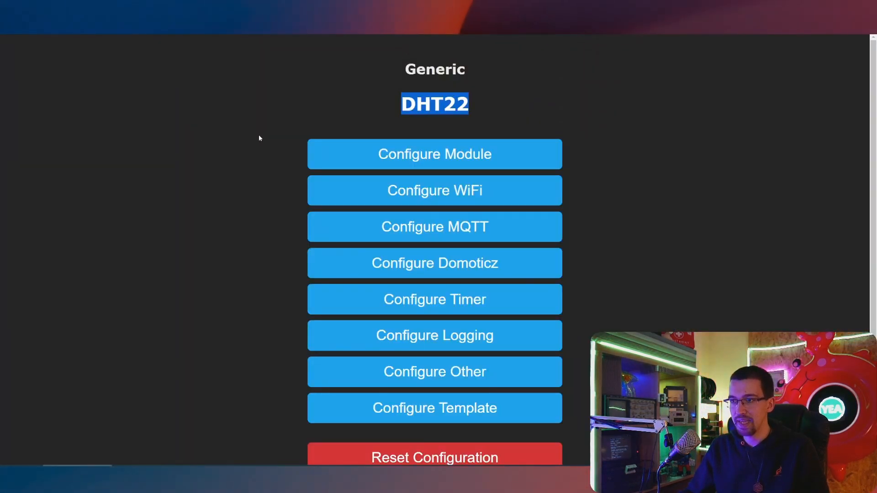
# Step: Switch to the Tasmota device's web interface and examine its console log for the topic and payload of the sensor messages
pyautogui.scroll(-3, 258, 134)
pyautogui.click(404, 452)
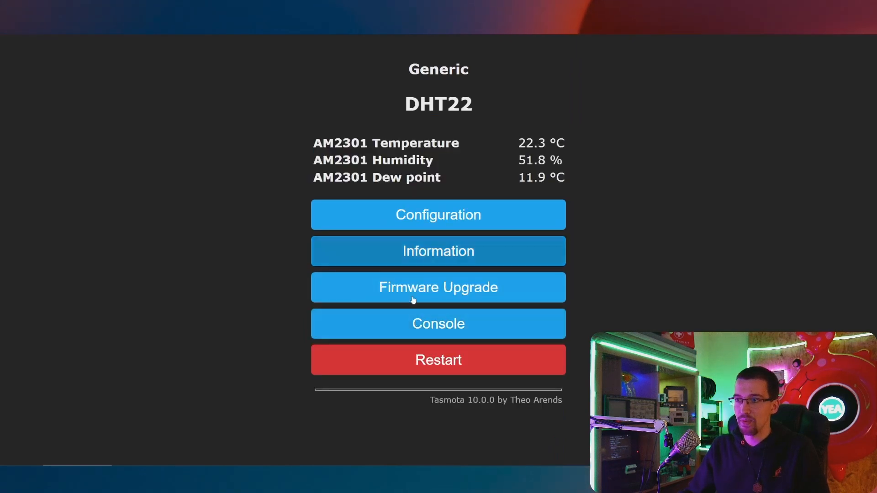
pyautogui.click(427, 323)
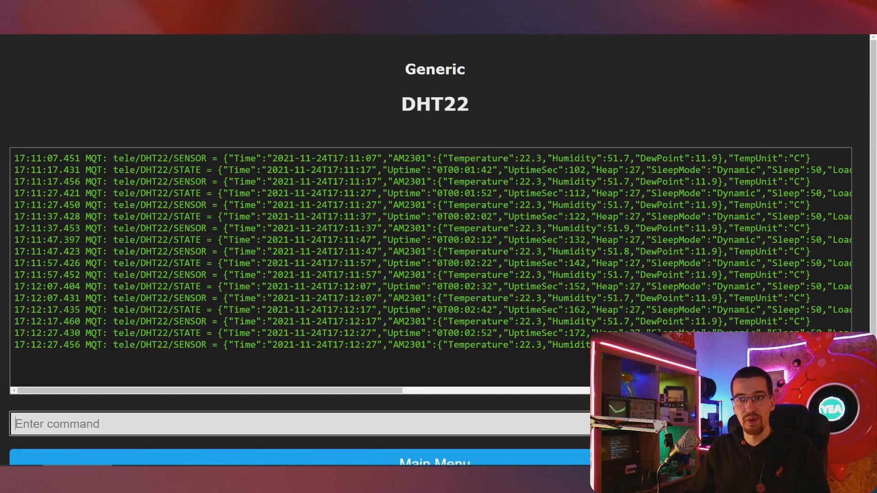
pyautogui.moveTo(113, 344); pyautogui.dragTo(130, 345)
pyautogui.moveTo(14, 344); pyautogui.dragTo(70, 344)
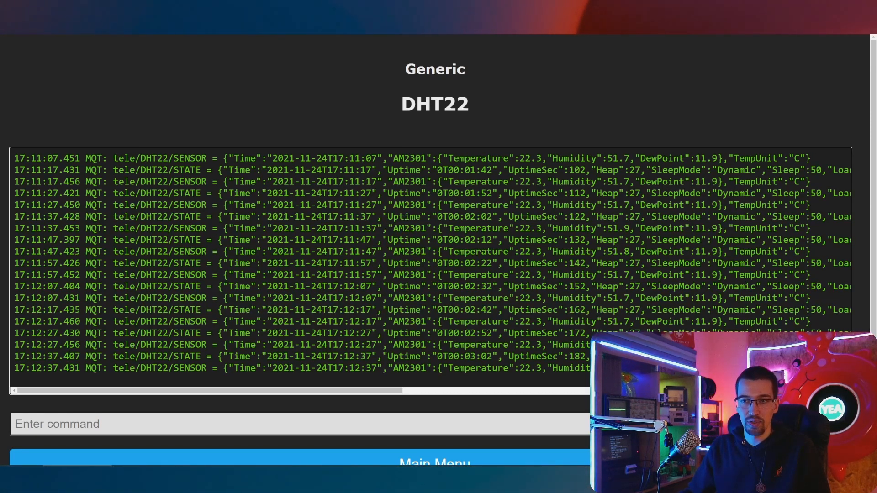
pyautogui.moveTo(81, 344); pyautogui.dragTo(589, 344)
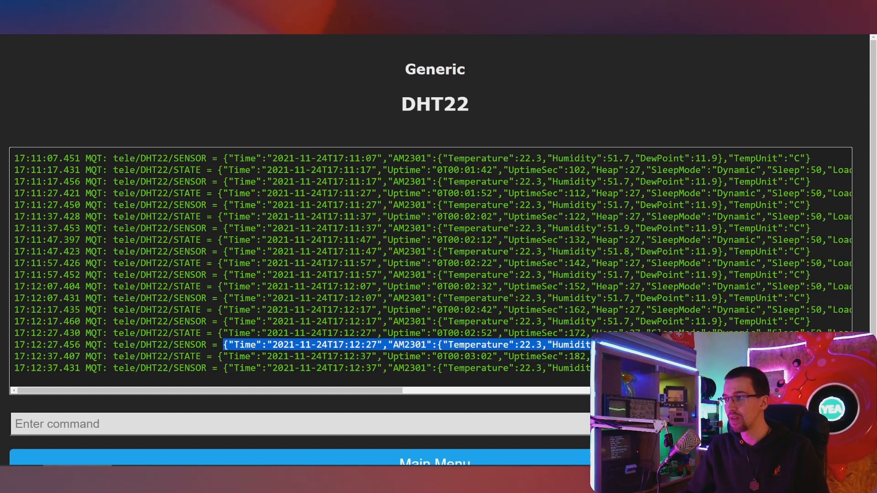
pyautogui.scroll(-2, 430, 274)
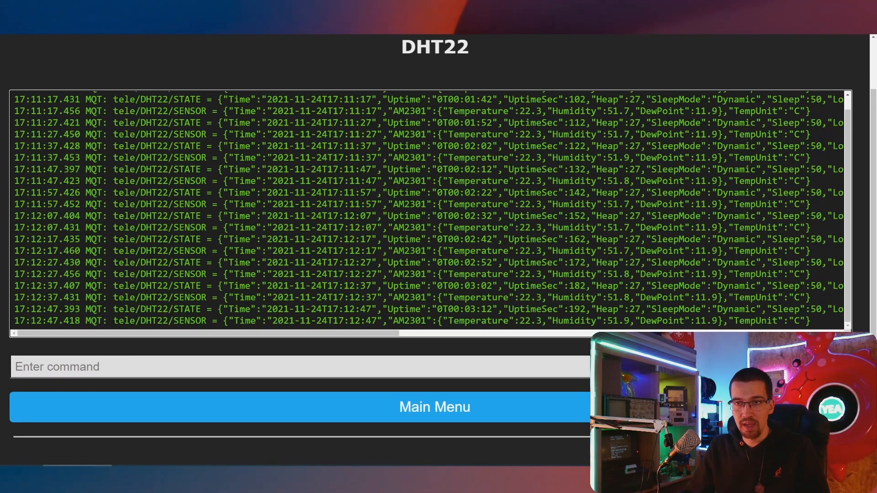
pyautogui.moveTo(190, 309)
pyautogui.mouseDown()
pyautogui.moveTo(113, 321)
pyautogui.moveTo(201, 321)
pyautogui.mouseUp()
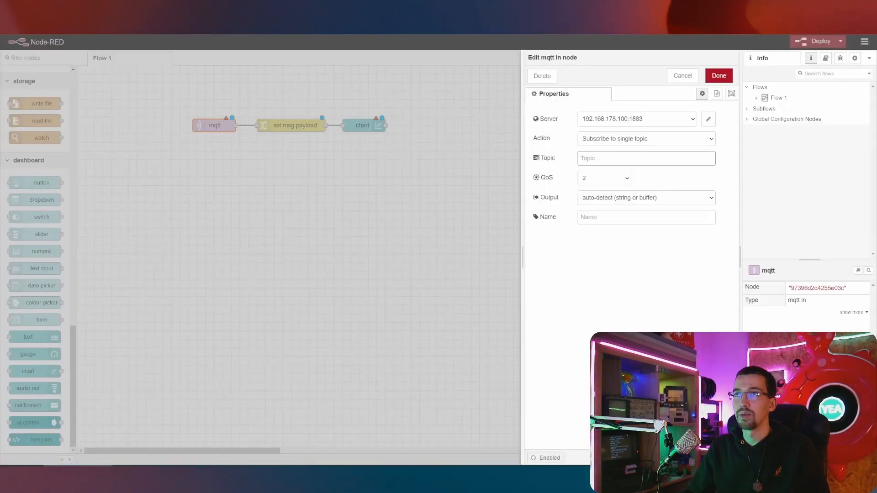
# Step: Set the mqtt in node's topic to tele/DHT22/SENSOR and its output to a parsed JSON object
pyautogui.write('tele/DHT22/SENSOR')
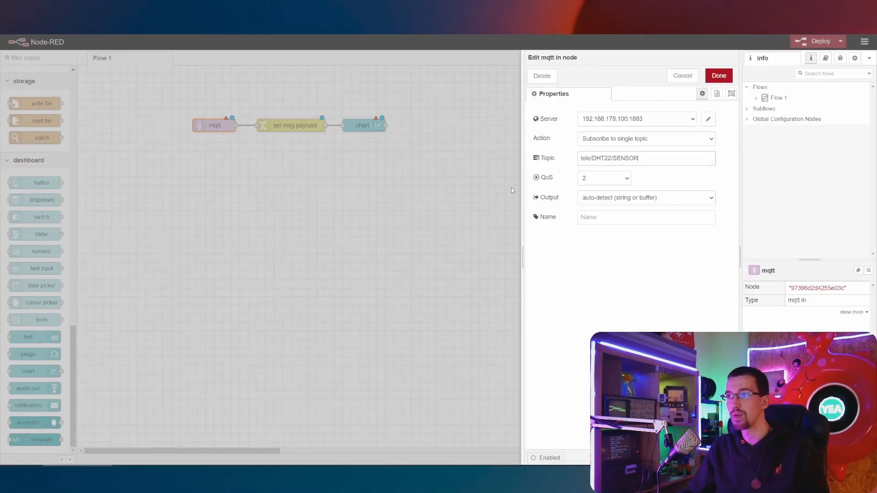
pyautogui.click(612, 205)
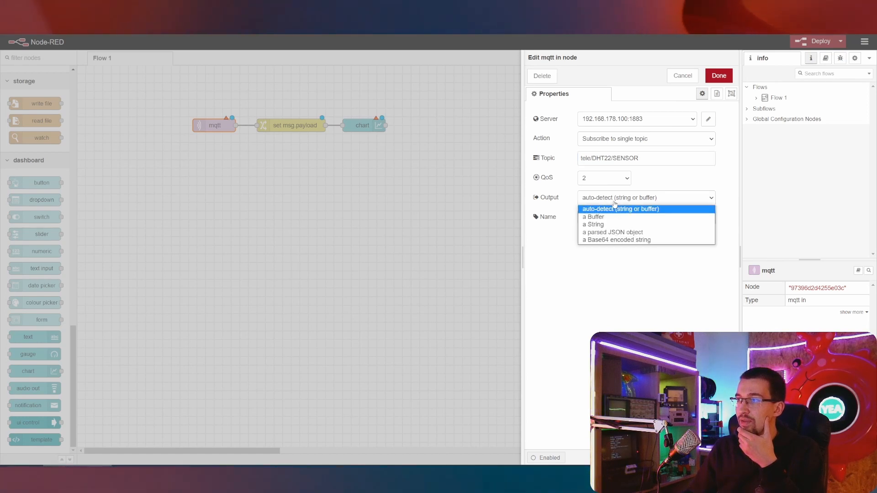
pyautogui.click(607, 235)
pyautogui.click(719, 76)
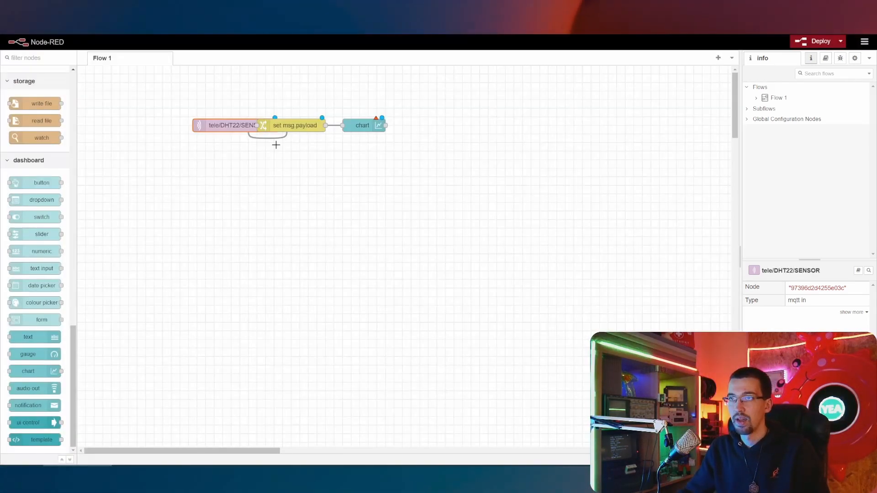
# Step: Remove both wires joining the mqtt, change and chart nodes, and move the change and chart nodes away from the mqtt node
pyautogui.moveTo(292, 126); pyautogui.dragTo(335, 169)
pyautogui.click(289, 150)
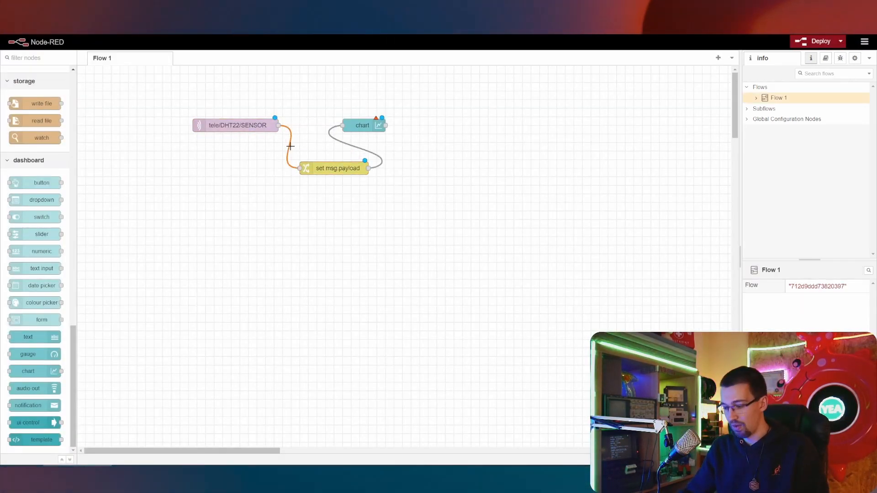
pyautogui.press('Delete')
pyautogui.click(347, 145)
pyautogui.press('Delete')
pyautogui.moveTo(307, 114); pyautogui.dragTo(398, 208)
pyautogui.moveTo(338, 168); pyautogui.dragTo(483, 168)
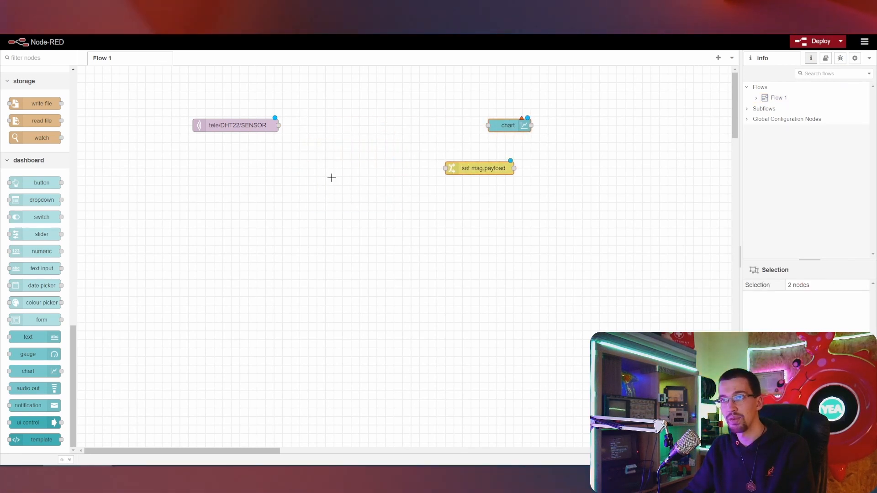
# Step: Add a debug node wired to the output of the mqtt in node and deploy the flow
pyautogui.scroll(6, 36, 179)
pyautogui.scroll(5, 35, 179)
pyautogui.moveTo(28, 112)
pyautogui.mouseDown()
pyautogui.moveTo(134, 124)
pyautogui.moveTo(333, 125)
pyautogui.mouseUp()
pyautogui.moveTo(278, 125); pyautogui.dragTo(312, 125)
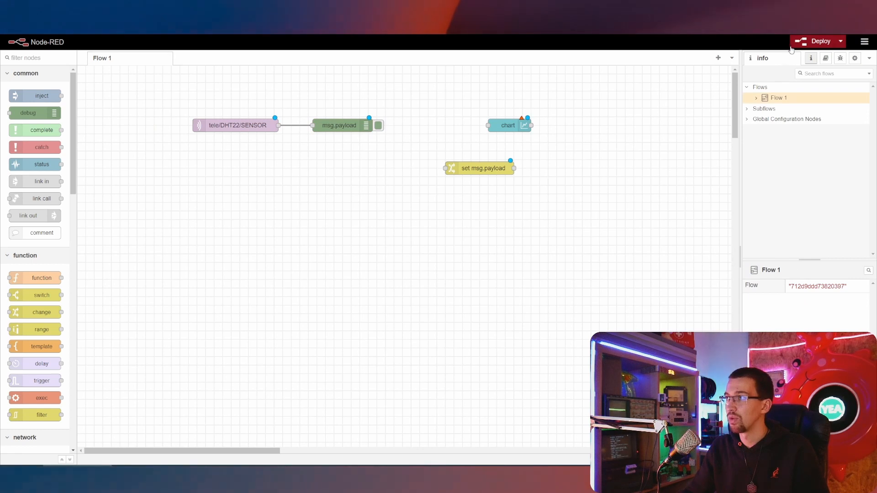
pyautogui.click(794, 44)
pyautogui.click(508, 94)
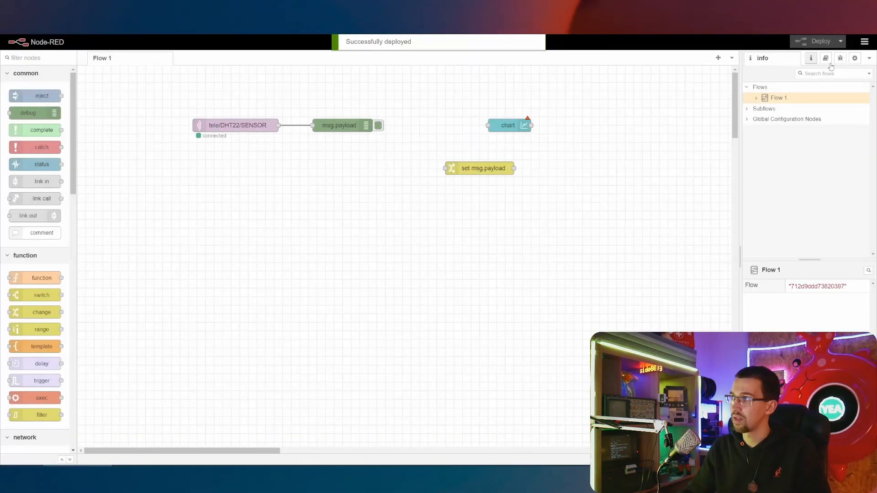
# Step: Show the debug messages and expand the first sensor message's payload, including its AM2301 object
pyautogui.click(840, 58)
pyautogui.moveTo(739, 254); pyautogui.dragTo(260, 254)
pyautogui.hotkey('ctrl', '+')
pyautogui.hotkey('ctrl', '+')
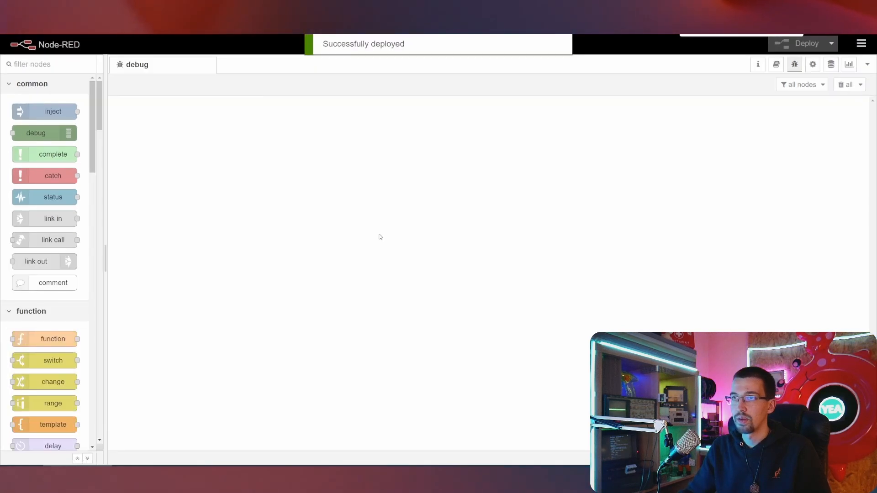
pyautogui.hotkey('ctrl', '-')
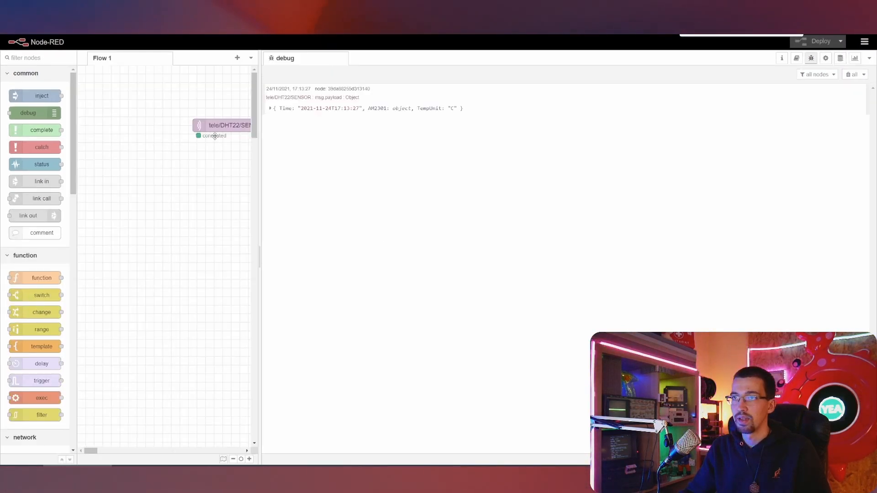
pyautogui.click(297, 108)
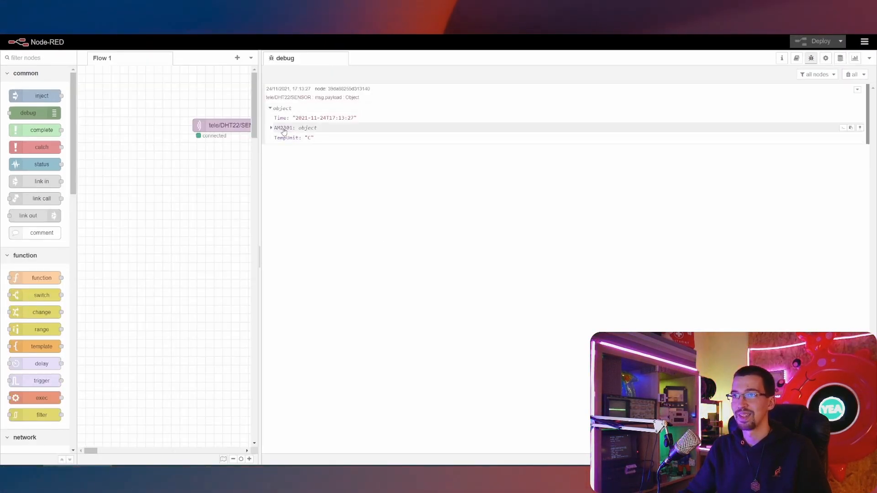
pyautogui.click(284, 128)
pyautogui.hotkey('ctrl', '+')
pyautogui.hotkey('ctrl', '+')
pyautogui.hotkey('ctrl', '+')
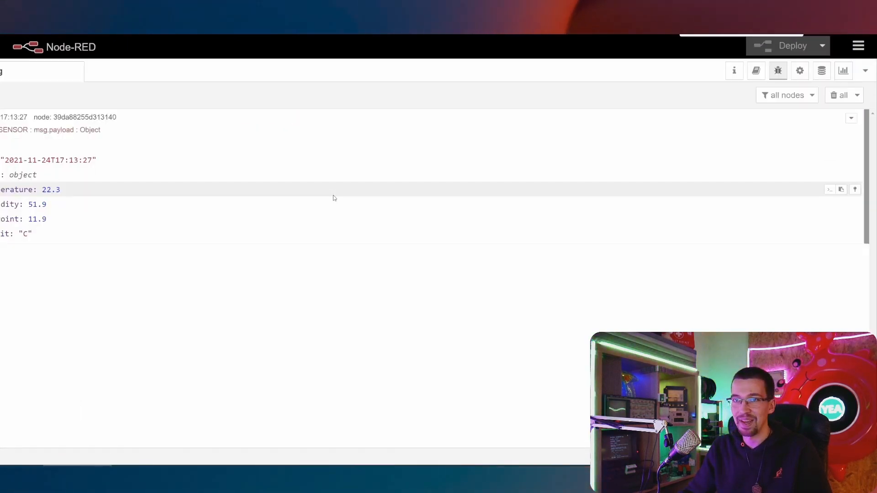
pyautogui.hotkey('ctrl', '-')
pyautogui.hotkey('ctrl', '-')
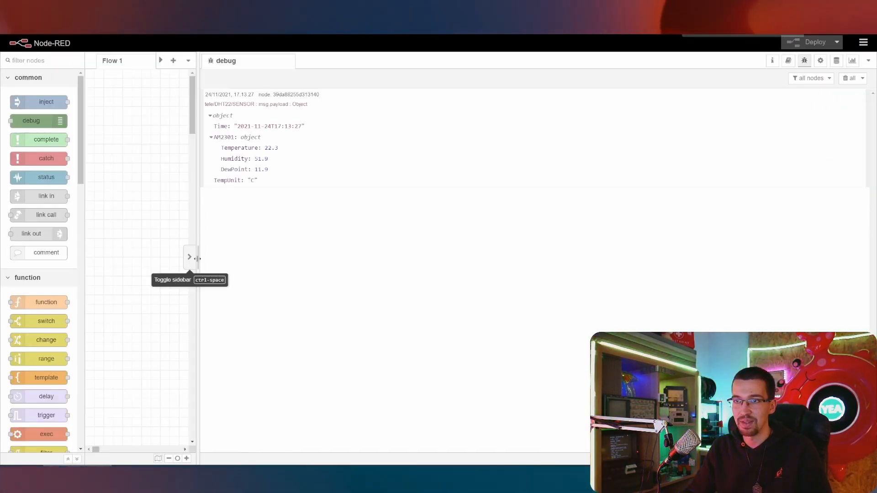
# Step: Examine the first message's time, temperature and humidity, and expand the payloads of the two messages after it
pyautogui.moveTo(196, 262); pyautogui.dragTo(314, 264)
pyautogui.hotkey('ctrl', '+')
pyautogui.hotkey('ctrl', '+')
pyautogui.hotkey('ctrl', '+')
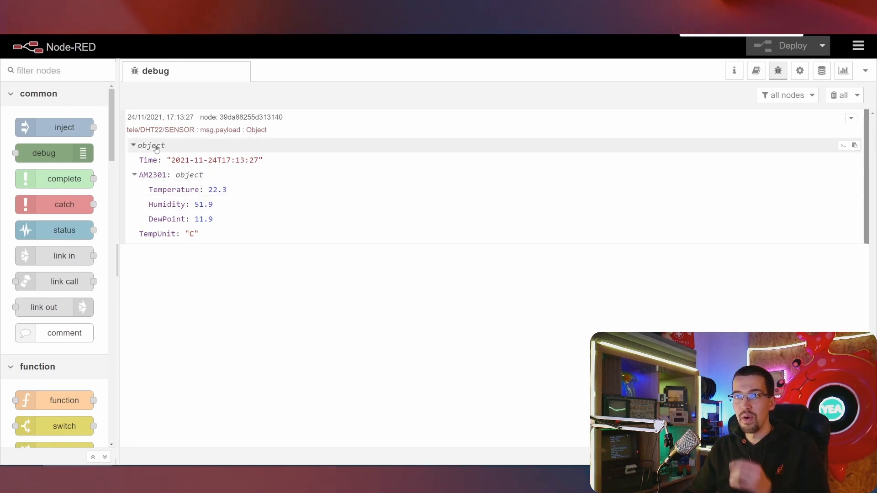
pyautogui.moveTo(172, 160); pyautogui.dragTo(259, 160)
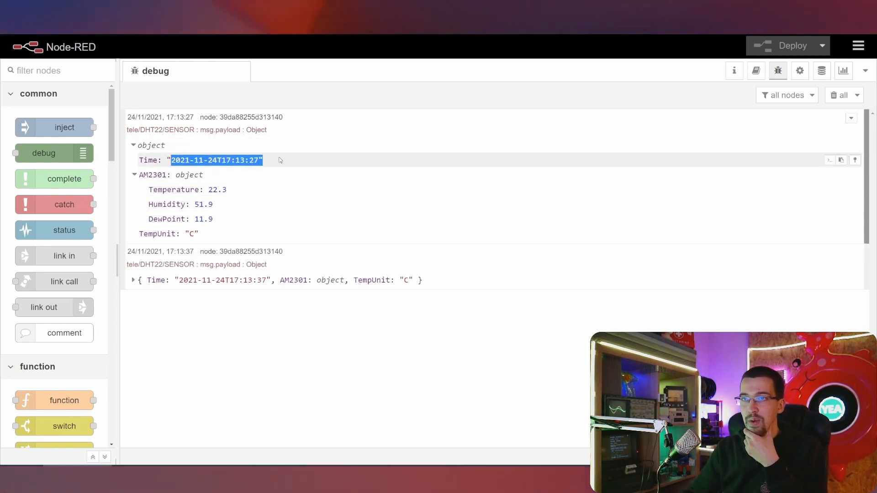
pyautogui.moveTo(208, 190)
pyautogui.mouseDown()
pyautogui.moveTo(232, 195)
pyautogui.moveTo(213, 205)
pyautogui.mouseUp()
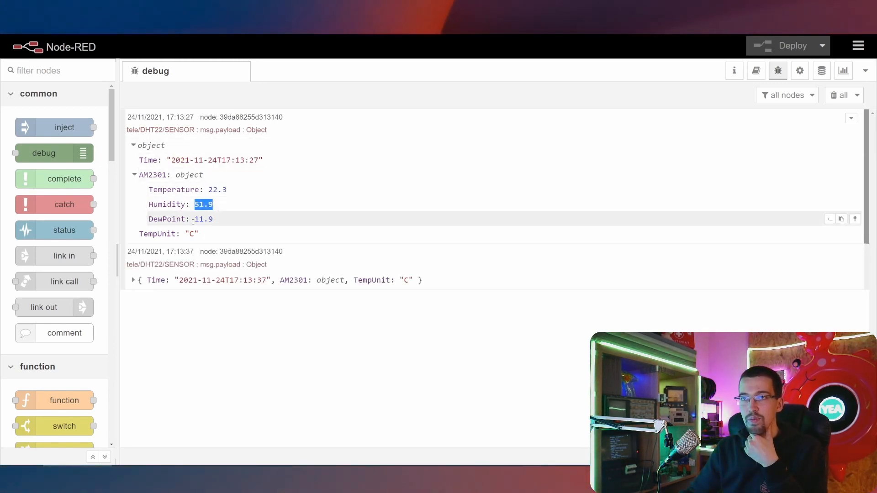
pyautogui.click(183, 280)
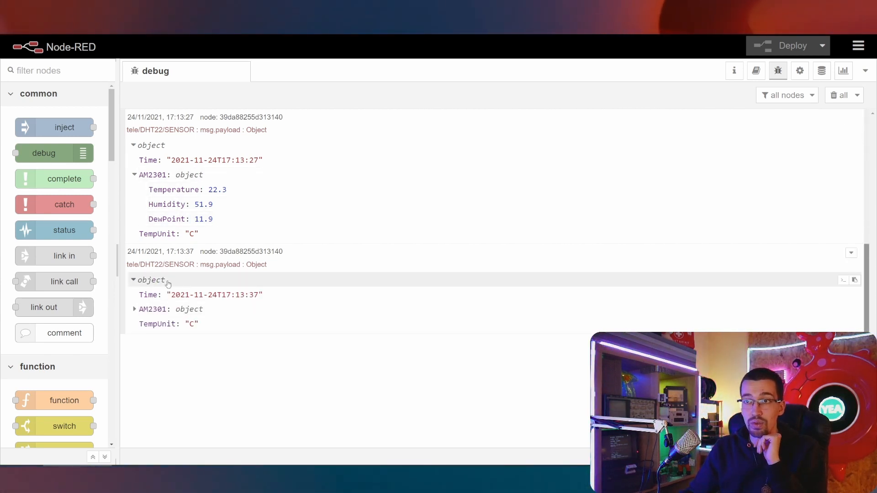
pyautogui.doubleClick(251, 160)
pyautogui.click(169, 309)
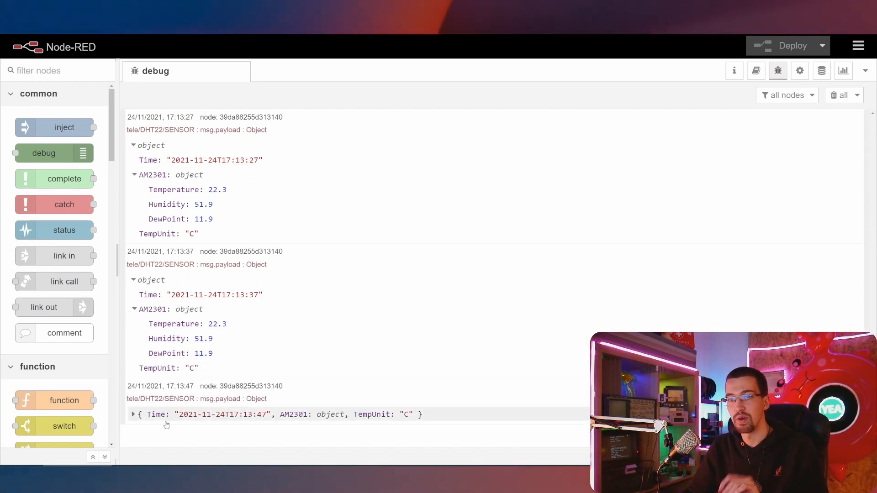
pyautogui.click(182, 414)
pyautogui.scroll(-1, 208, 334)
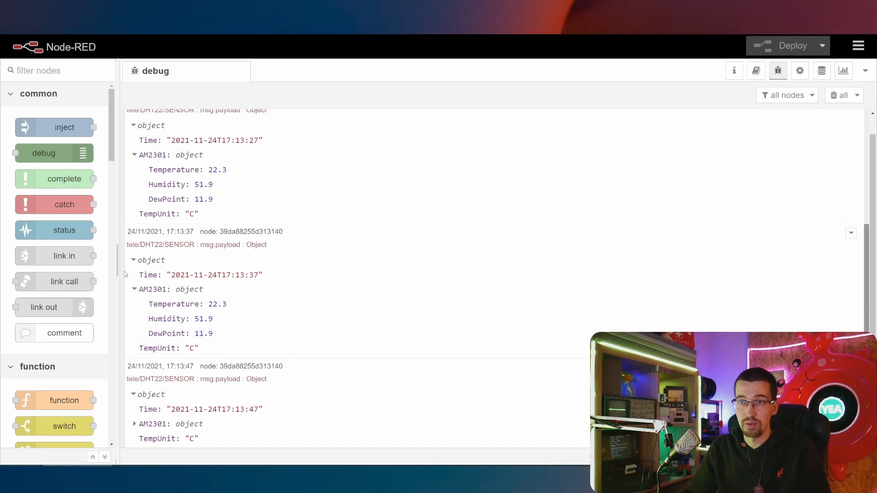
# Step: Move the debug node farther from the mqtt node and place the change node just below the wire between them
pyautogui.moveTo(118, 265); pyautogui.dragTo(587, 244)
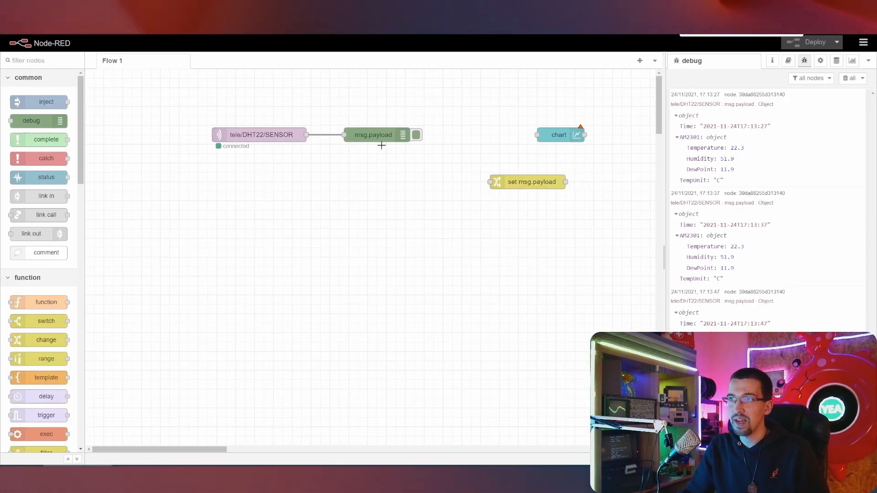
pyautogui.moveTo(376, 137); pyautogui.dragTo(431, 138)
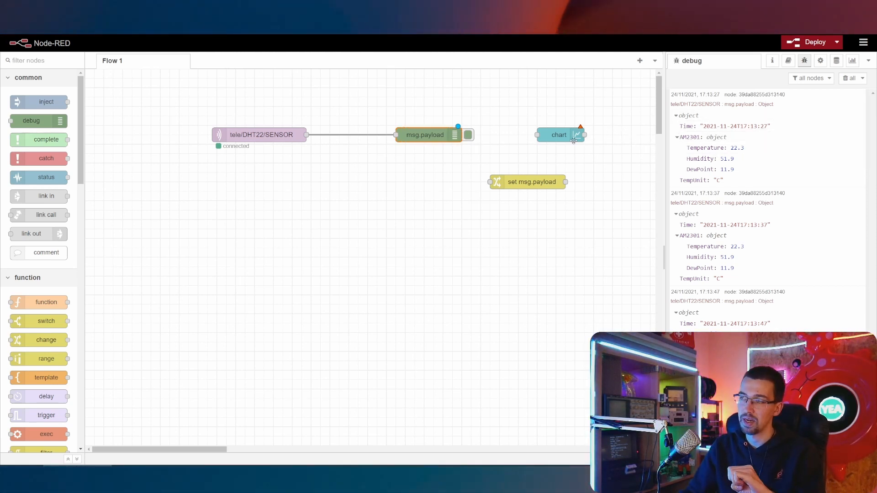
pyautogui.moveTo(530, 182); pyautogui.dragTo(360, 154)
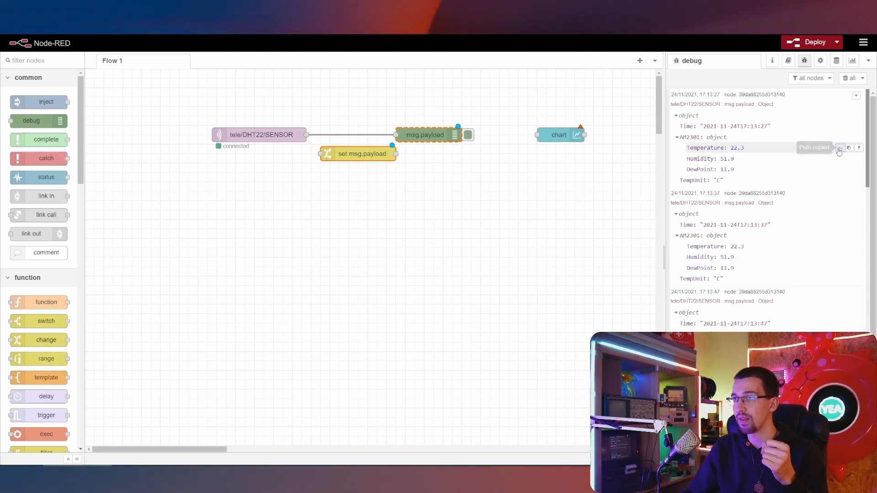
# Step: Configure the change node to set msg.payload to the message property msg.payload.AM2301.Temperature
pyautogui.doubleClick(360, 155)
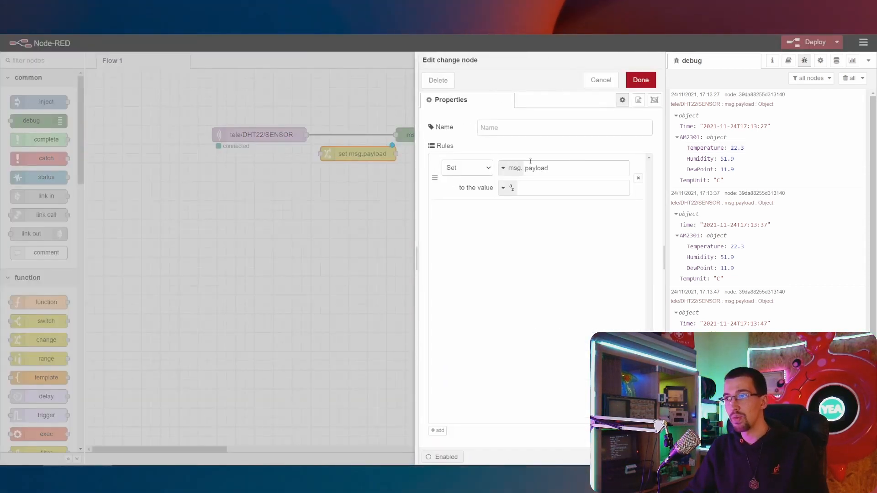
pyautogui.click(507, 188)
pyautogui.click(514, 201)
pyautogui.write('payload.AM2301.Temperature')
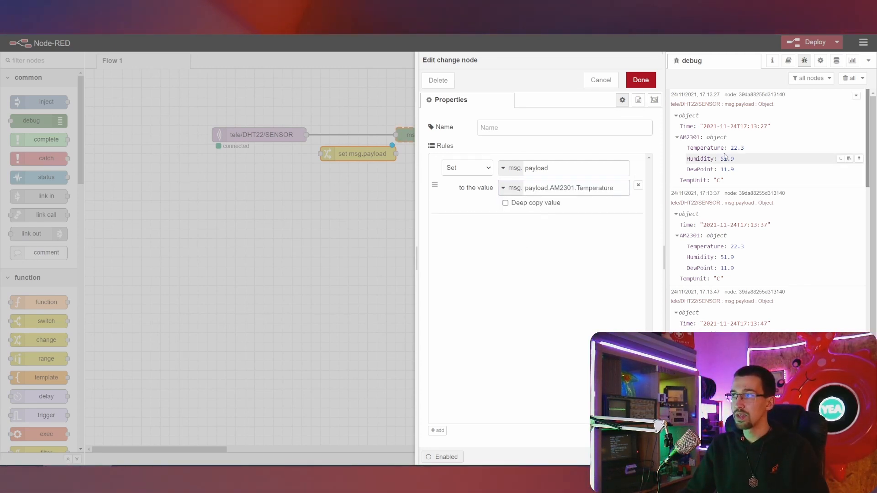
pyautogui.moveTo(724, 148)
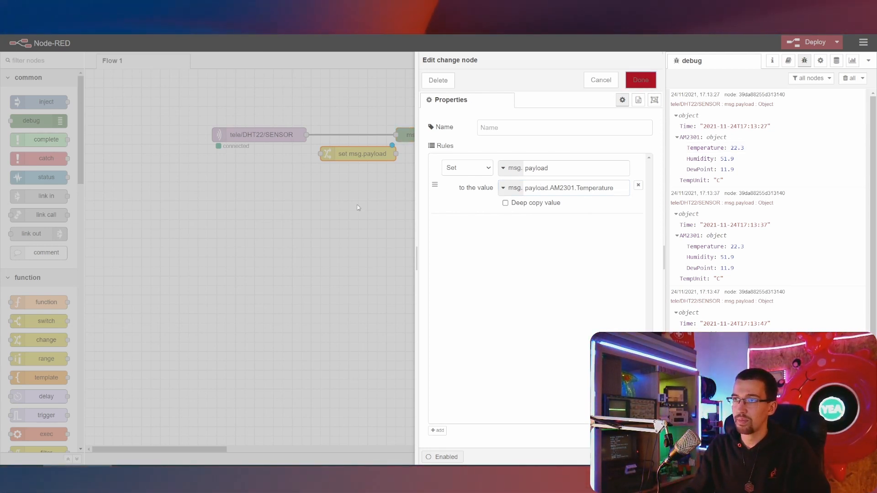
pyautogui.click(637, 85)
# Step: Insert the change node into the wire between the mqtt and debug nodes and space the nodes apart
pyautogui.moveTo(370, 160); pyautogui.dragTo(360, 141)
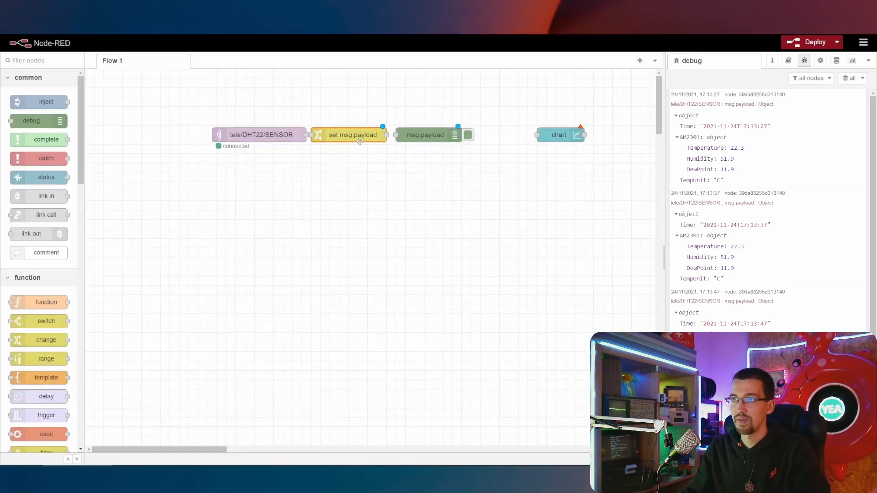
pyautogui.moveTo(450, 149); pyautogui.dragTo(497, 158)
pyautogui.moveTo(375, 143); pyautogui.dragTo(393, 172)
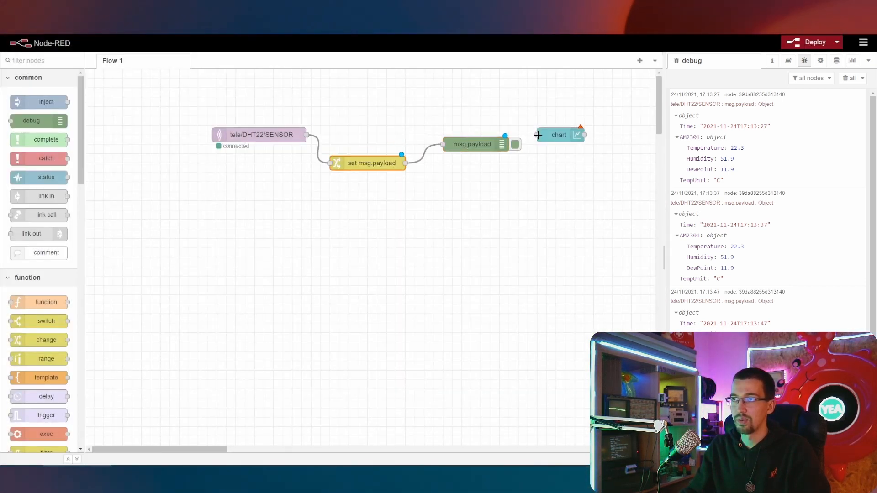
# Step: Deploy the flow, clear all debug messages and check the payload of the newly received sensor messages
pyautogui.click(804, 42)
pyautogui.click(530, 102)
pyautogui.click(844, 78)
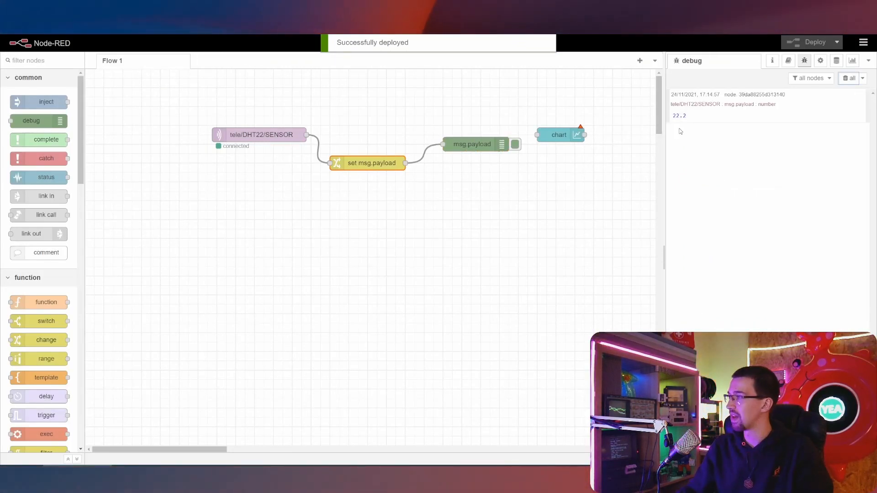
pyautogui.hotkey('ctrl', '+')
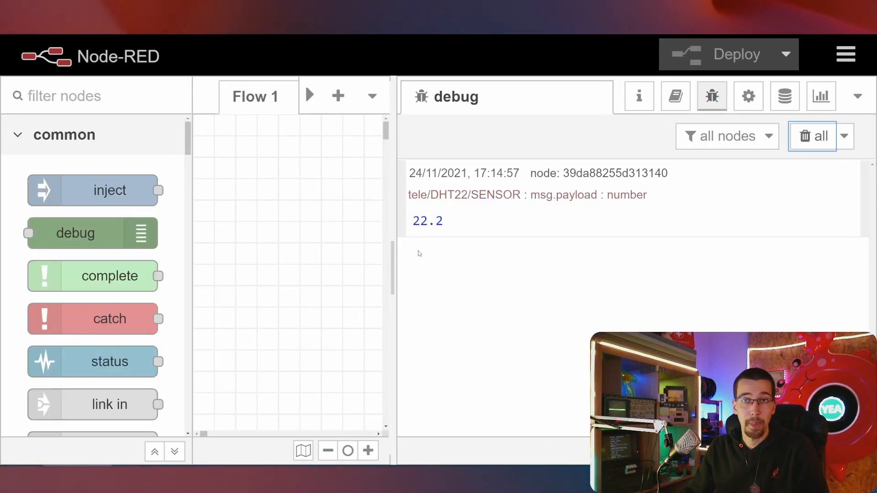
pyautogui.hotkey('ctrl', '-')
pyautogui.hotkey('ctrl', '-')
pyautogui.hotkey('ctrl', '-')
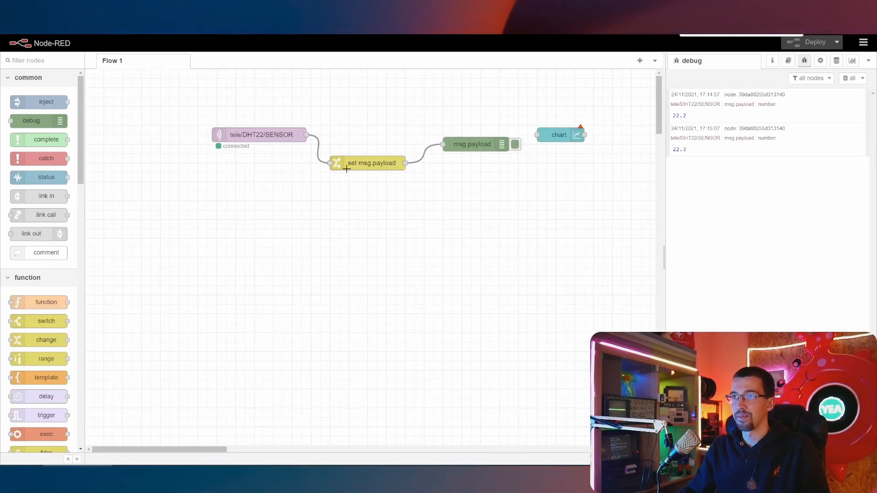
# Step: Line up the change node with the mqtt node, detach and move the debug node aside, and place the chart beside the change node
pyautogui.moveTo(346, 169); pyautogui.dragTo(338, 141)
pyautogui.click(469, 144)
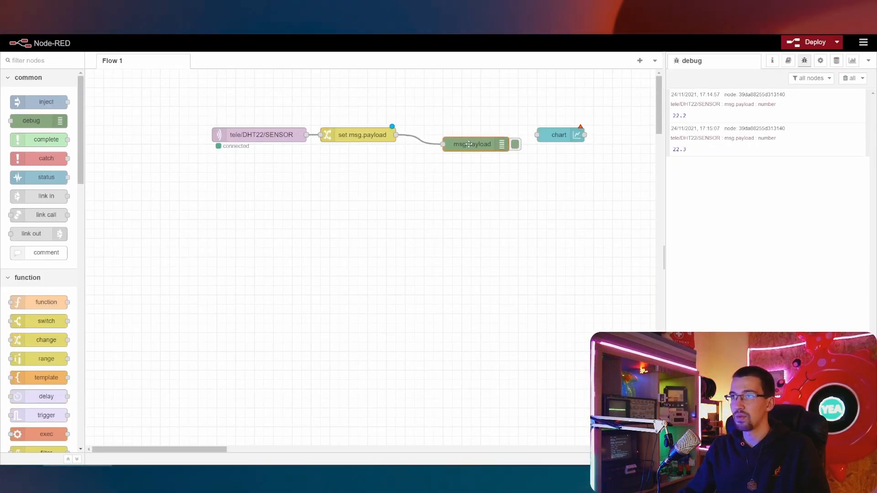
pyautogui.moveTo(469, 144); pyautogui.dragTo(444, 136)
# Step: Assign the chart node to a new dashboard group named Default on a new dashboard tab named Home
pyautogui.doubleClick(444, 137)
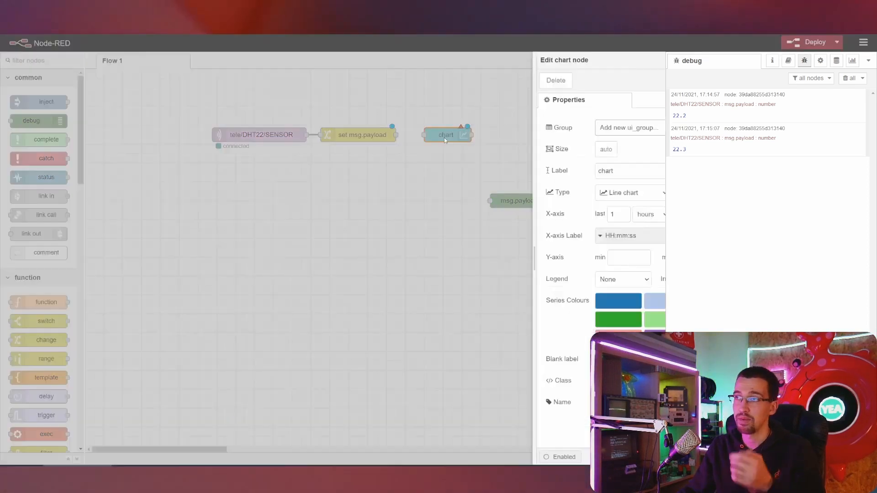
pyautogui.press('Escape')
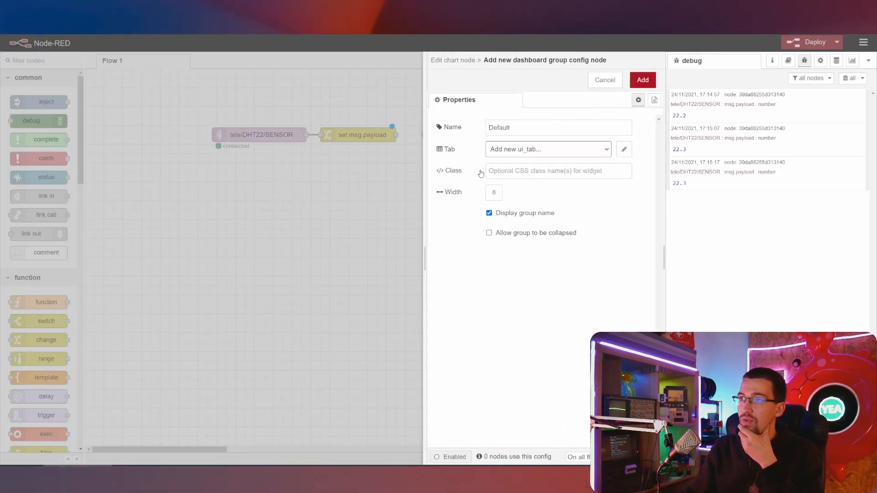
pyautogui.click(528, 147)
pyautogui.click(624, 150)
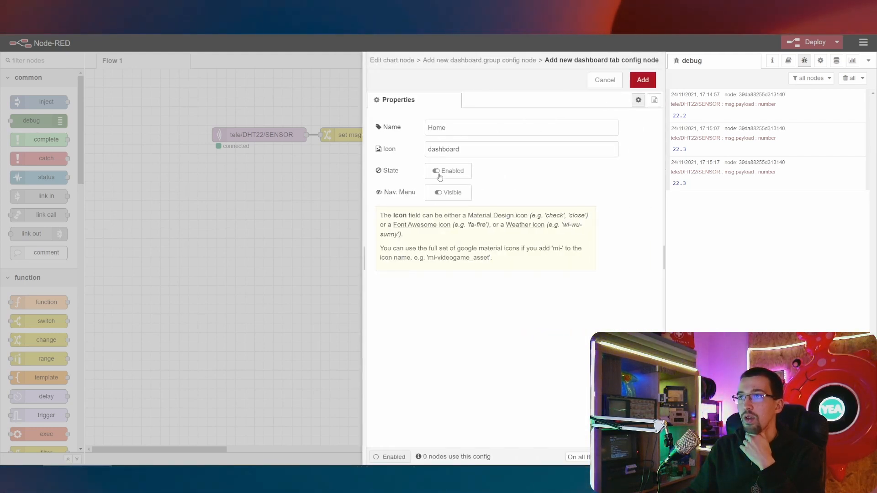
pyautogui.click(644, 81)
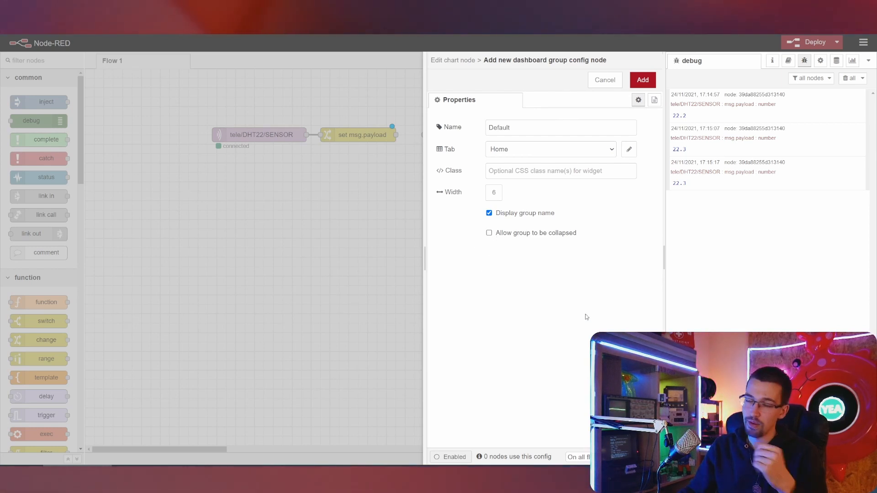
pyautogui.click(639, 81)
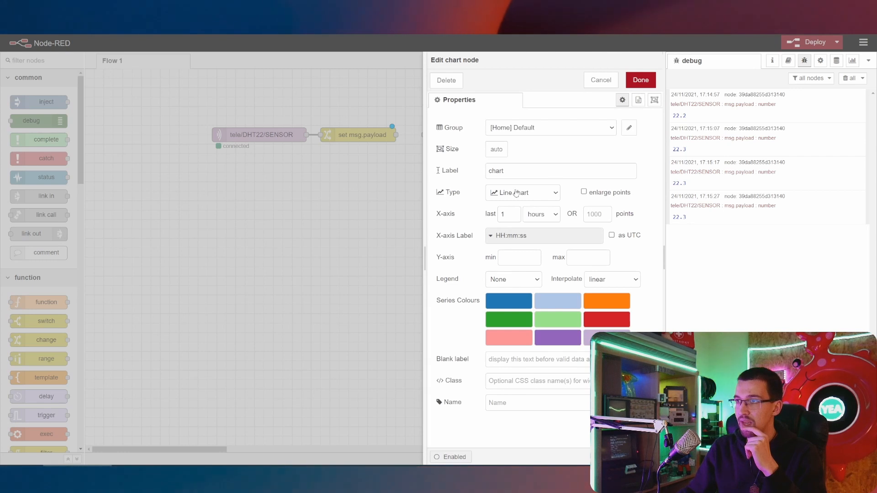
# Step: Label the chart node Température, keep it as a line chart, and set its X-axis to the last 1 weeks
pyautogui.write('Temp')
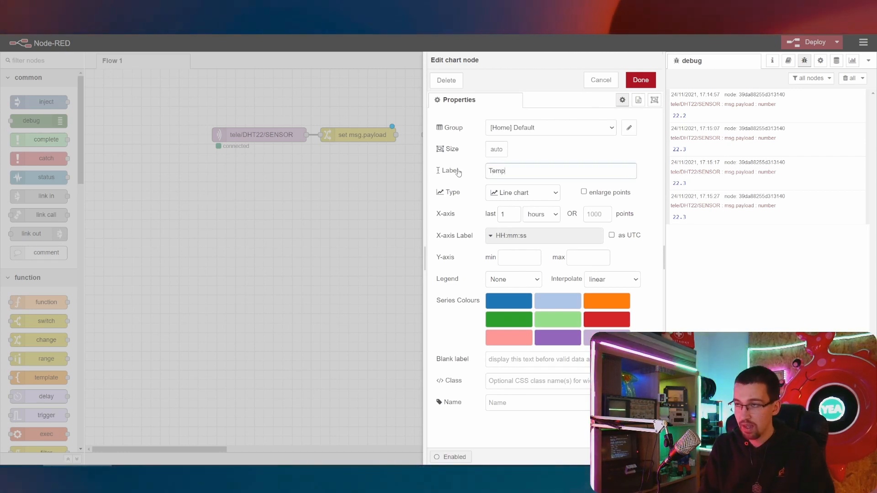
pyautogui.write('érature')
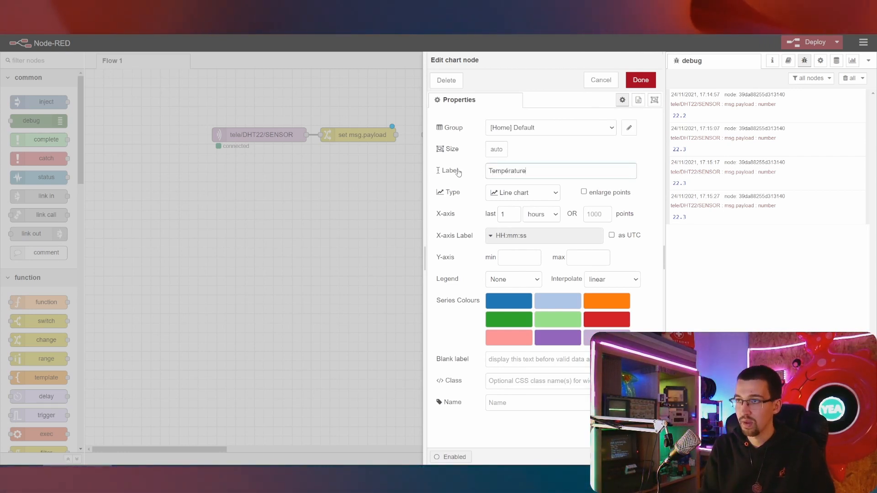
pyautogui.click(524, 192)
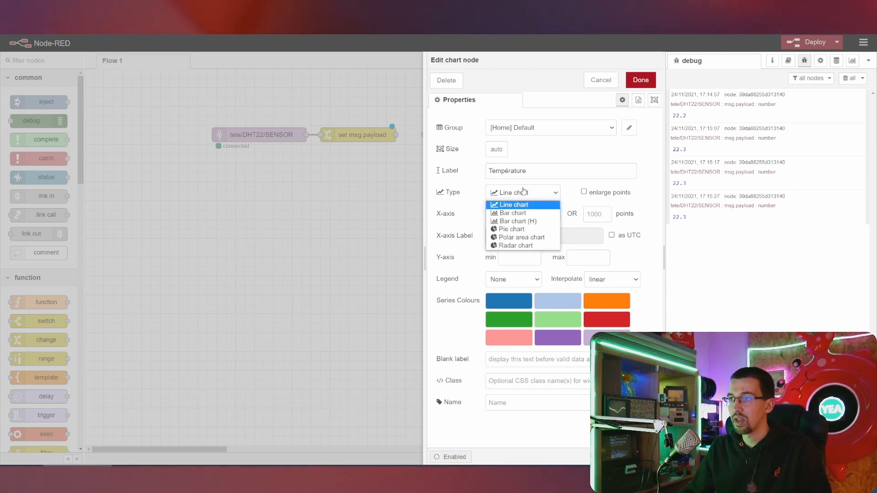
pyautogui.click(521, 202)
pyautogui.click(544, 214)
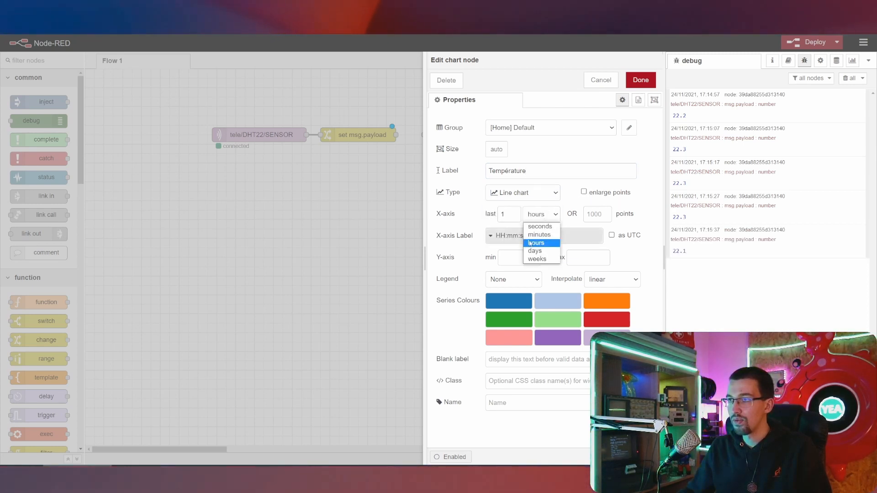
pyautogui.click(536, 258)
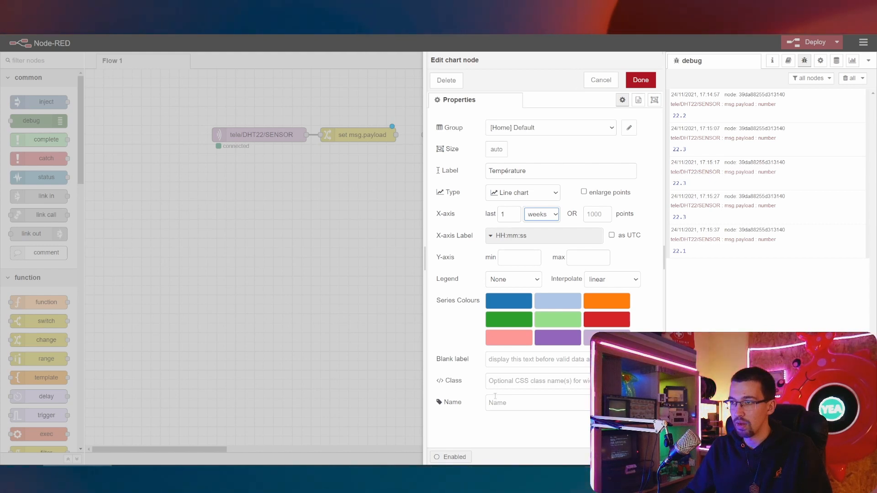
pyautogui.click(640, 80)
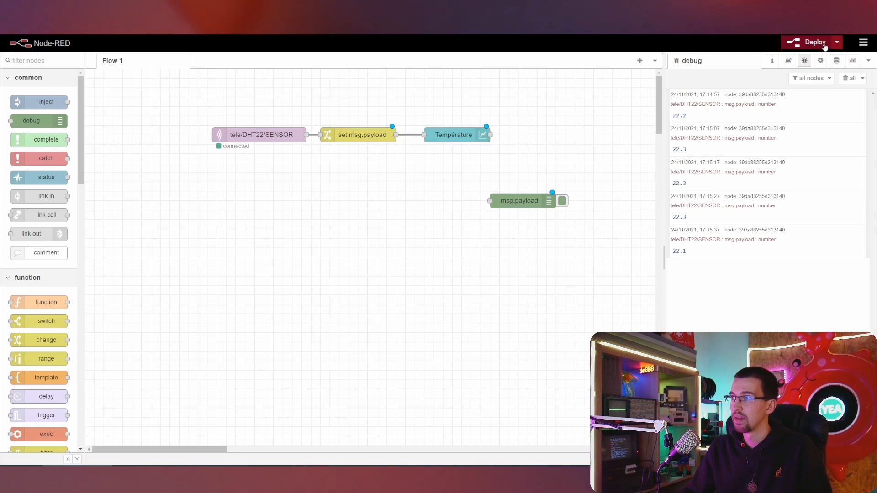
# Step: Deploy the flow and clear all debug messages
pyautogui.click(824, 47)
pyautogui.click(849, 78)
# Step: Open the dashboard page from the dashboard settings and check the Température chart at an enlarged size
pyautogui.click(868, 60)
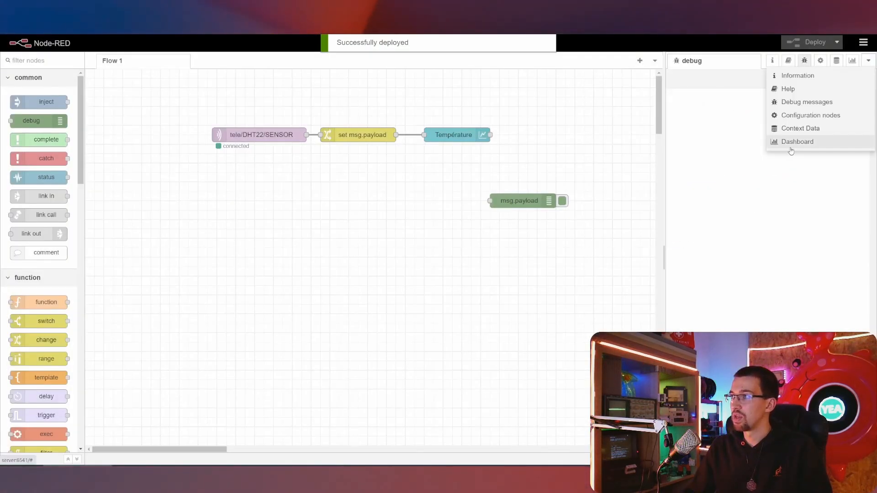
pyautogui.click(822, 142)
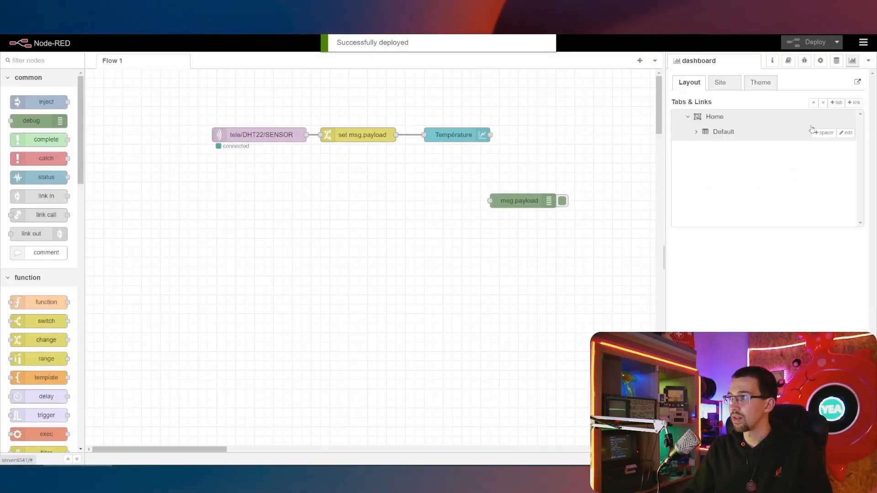
pyautogui.click(857, 84)
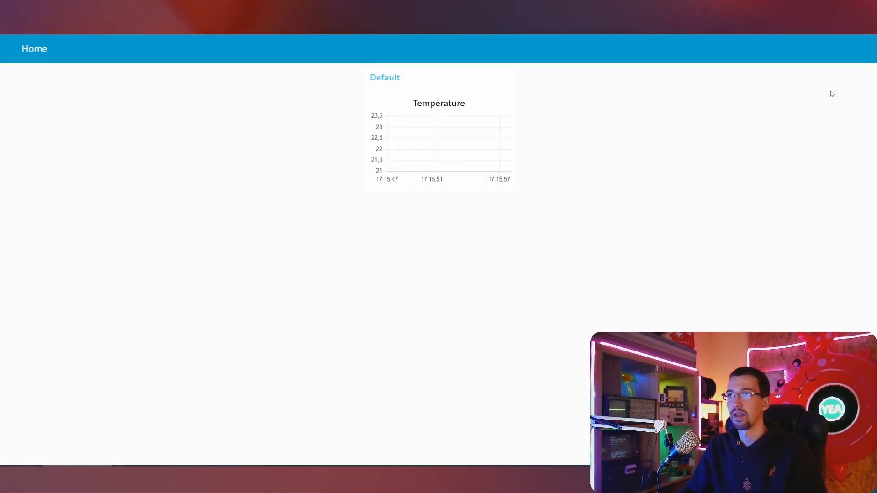
pyautogui.hotkey('ctrl', '+')
pyautogui.hotkey('ctrl', '+')
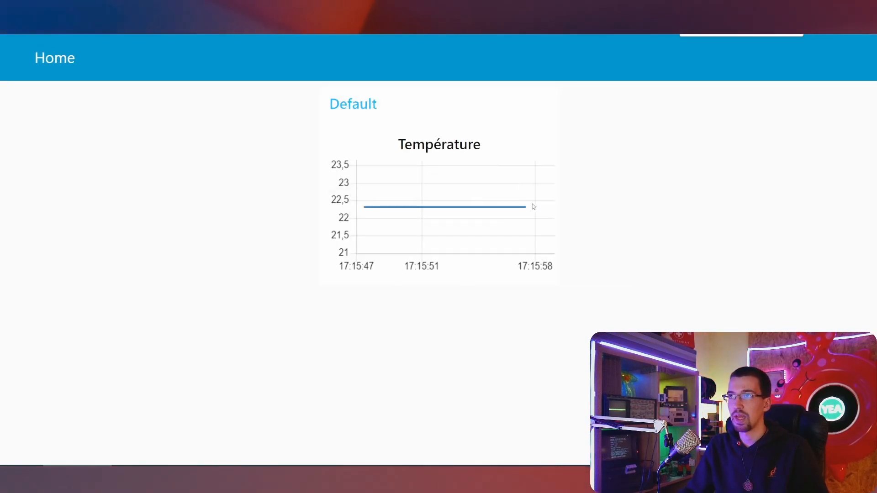
# Step: Switch the dashboard theme style to Dark, deploy the change and check the dashboard page
pyautogui.hotkey('ctrl', 'shift', 'Tab')
pyautogui.hotkey('ctrl', '+')
pyautogui.click(677, 111)
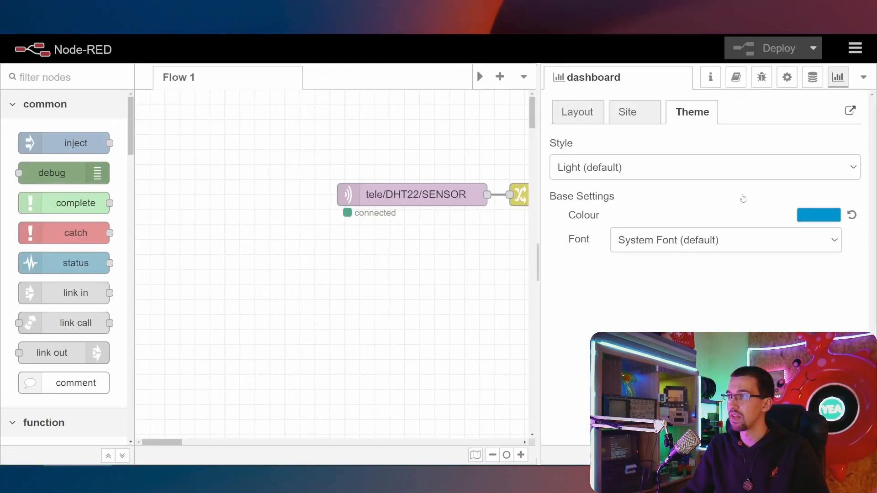
pyautogui.click(703, 167)
pyautogui.click(608, 198)
pyautogui.click(772, 48)
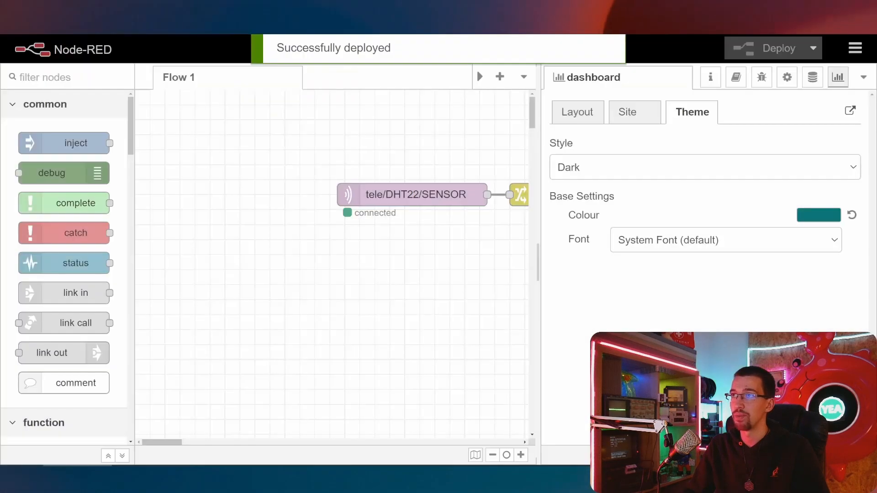
pyautogui.hotkey('ctrl', 'Tab')
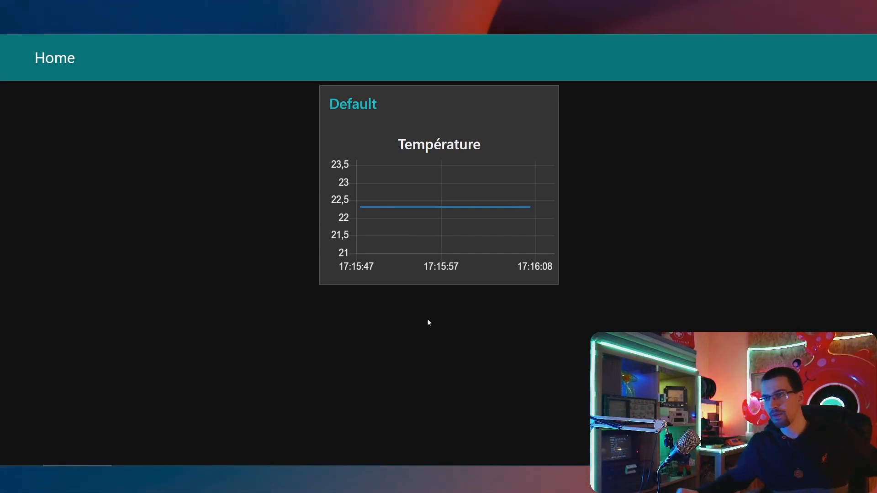
# Step: Widen the Default group on the Home tab to 12 in the dashboard layout editor
pyautogui.hotkey('ctrl', 'Tab')
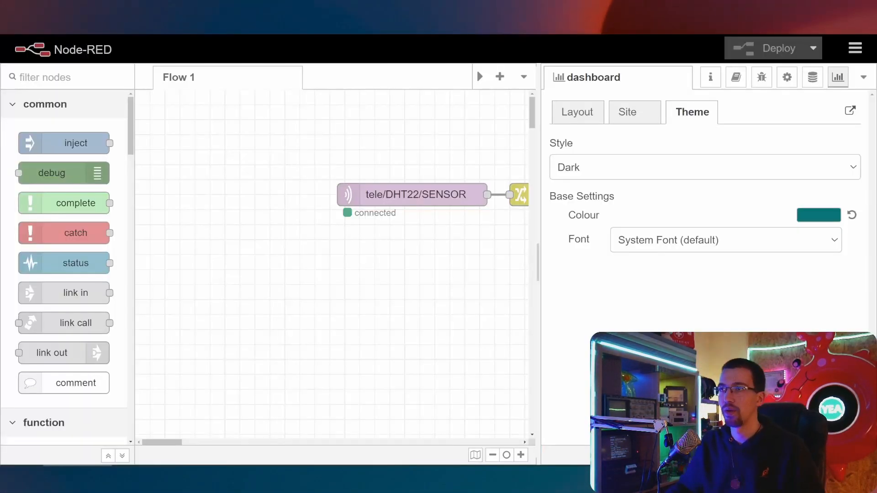
pyautogui.hotkey('ctrl', '-')
pyautogui.hotkey('ctrl', '-')
pyautogui.hotkey('ctrl', '-')
pyautogui.hotkey('ctrl', '-')
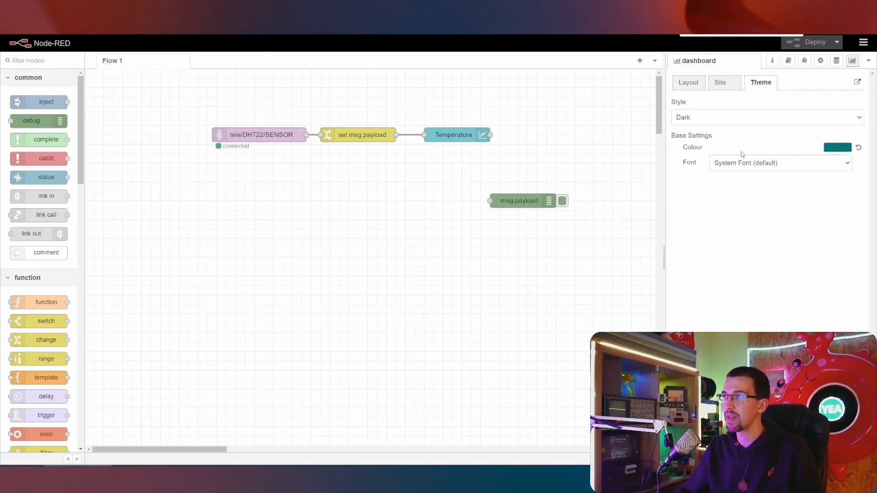
pyautogui.click(720, 82)
pyautogui.click(689, 82)
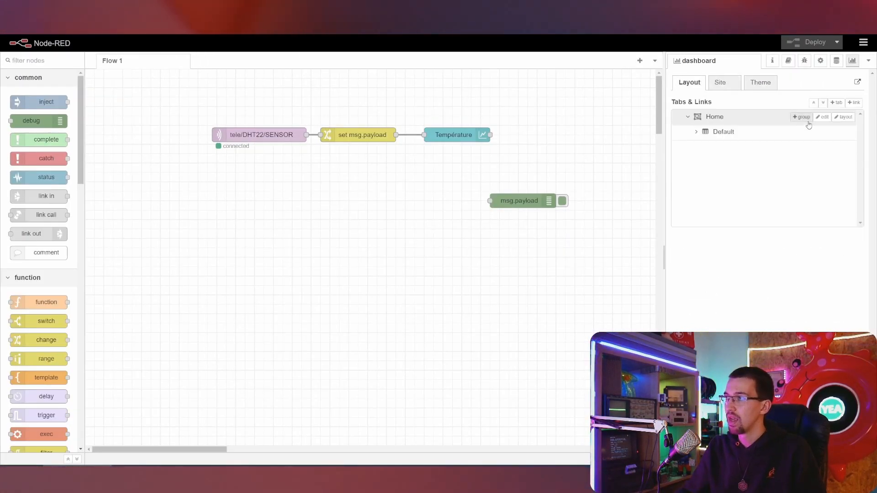
pyautogui.click(843, 117)
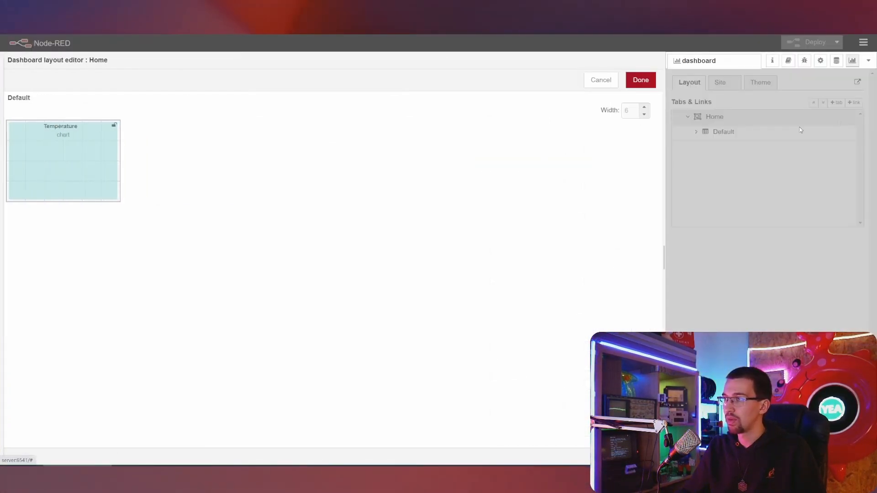
pyautogui.click(644, 106)
pyautogui.click(645, 106)
pyautogui.click(644, 106)
pyautogui.click(644, 107)
pyautogui.click(644, 106)
pyautogui.click(644, 106)
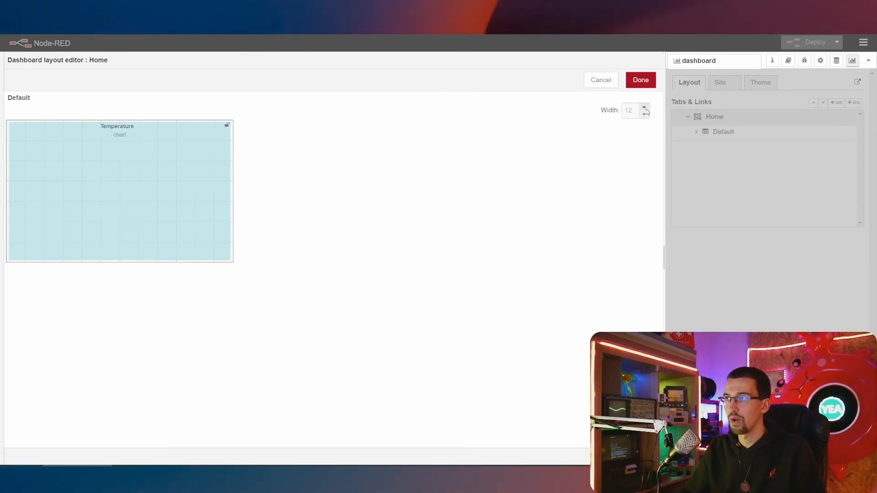
pyautogui.click(640, 80)
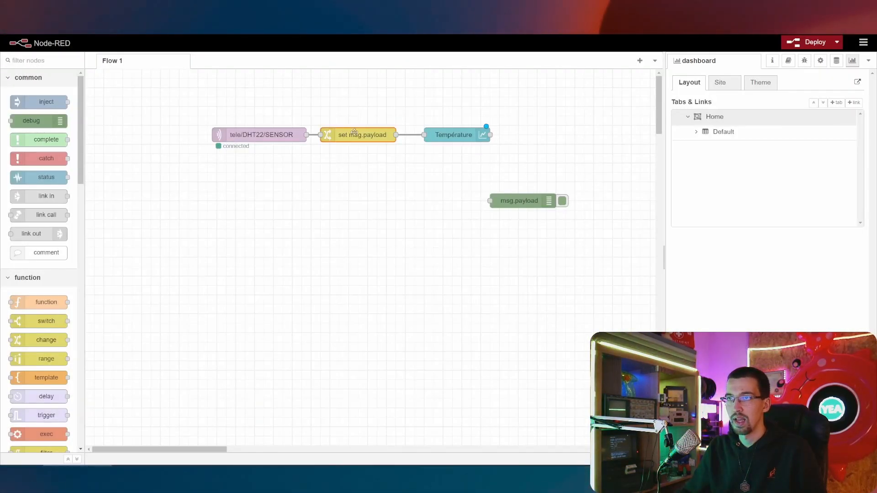
# Step: Add a copy of the change and chart nodes wired to the mqtt node, and set the copied change node's value to msg.payload.AM2301.Humidity
pyautogui.hotkey('ctrl', 'v')
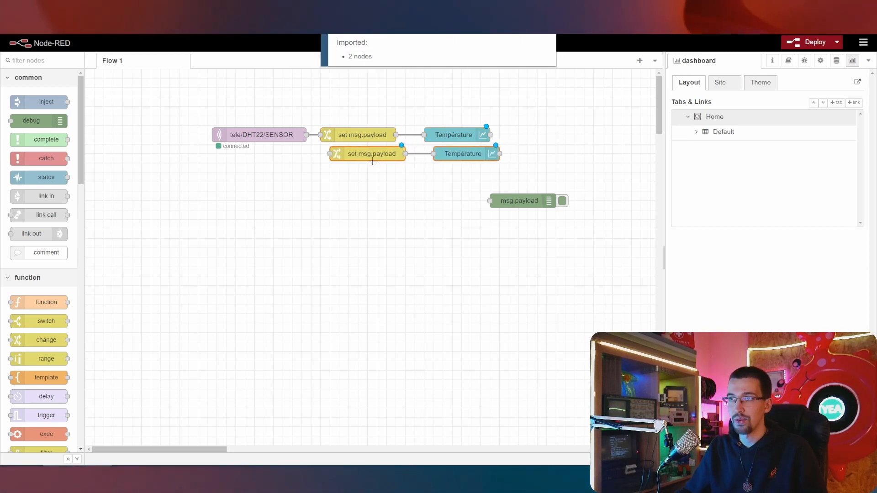
pyautogui.click(363, 161)
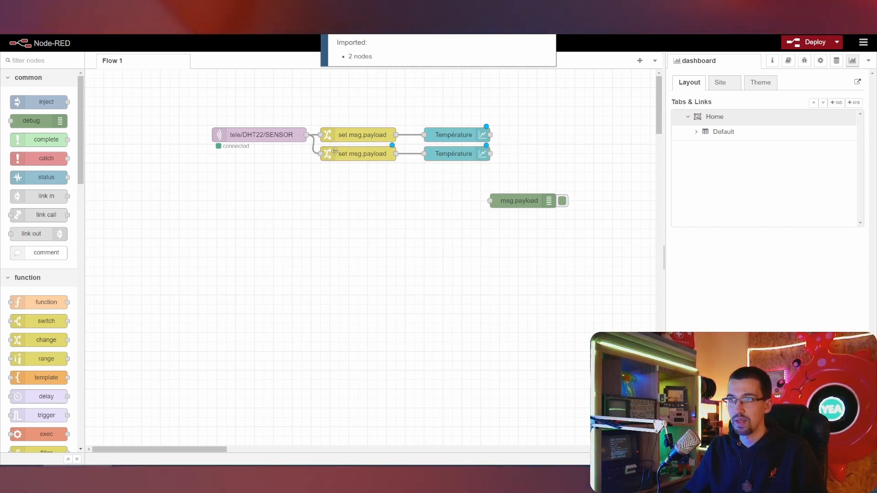
pyautogui.doubleClick(335, 151)
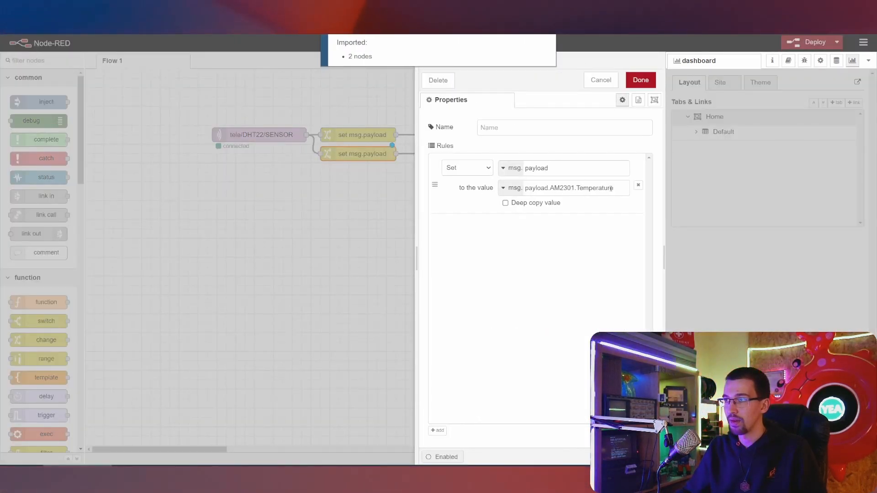
pyautogui.doubleClick(591, 187)
pyautogui.write('Humidity')
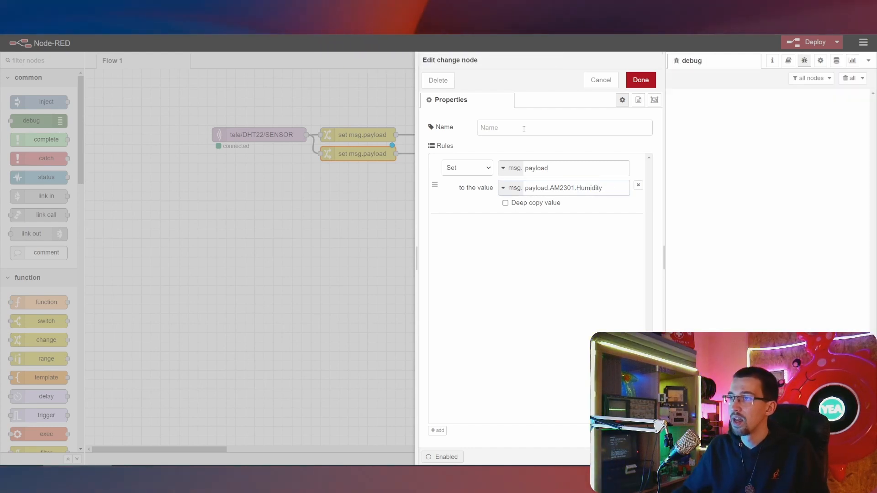
pyautogui.hotkey('ctrl', 'Return')
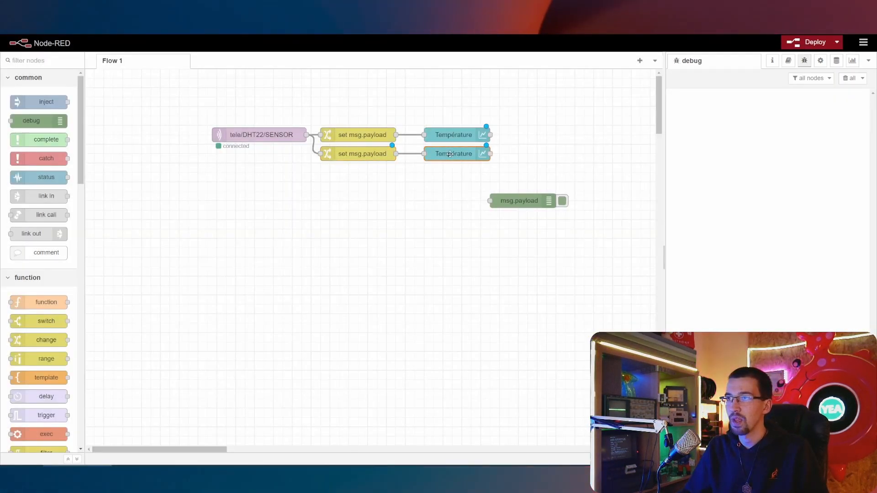
# Step: Change the label of the copied chart node to Humidité
pyautogui.doubleClick(450, 154)
pyautogui.doubleClick(512, 170)
pyautogui.write('Hum')
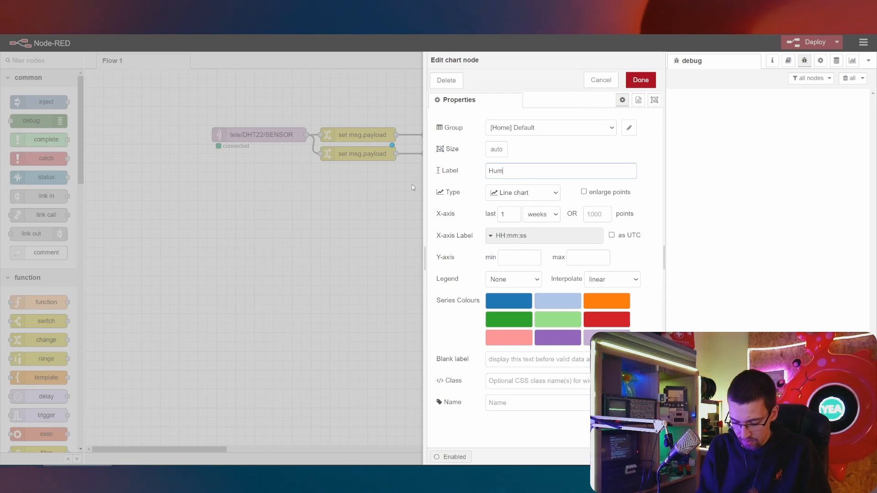
pyautogui.write('idité')
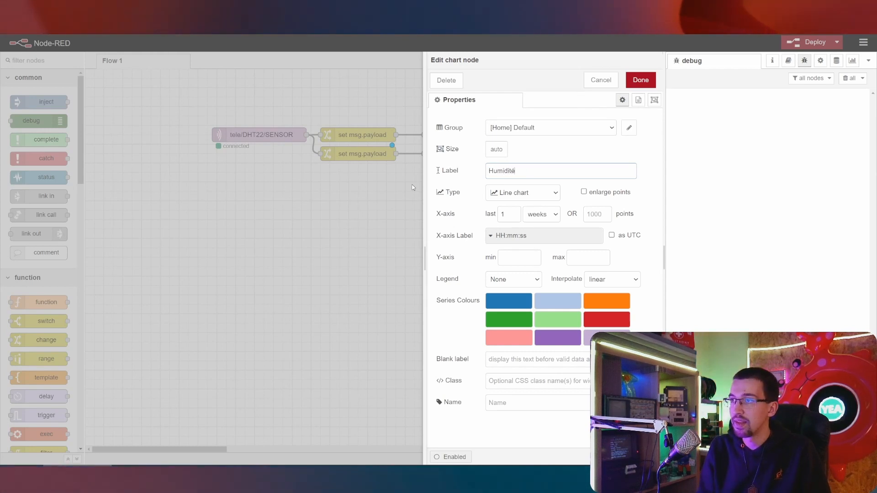
pyautogui.click(640, 80)
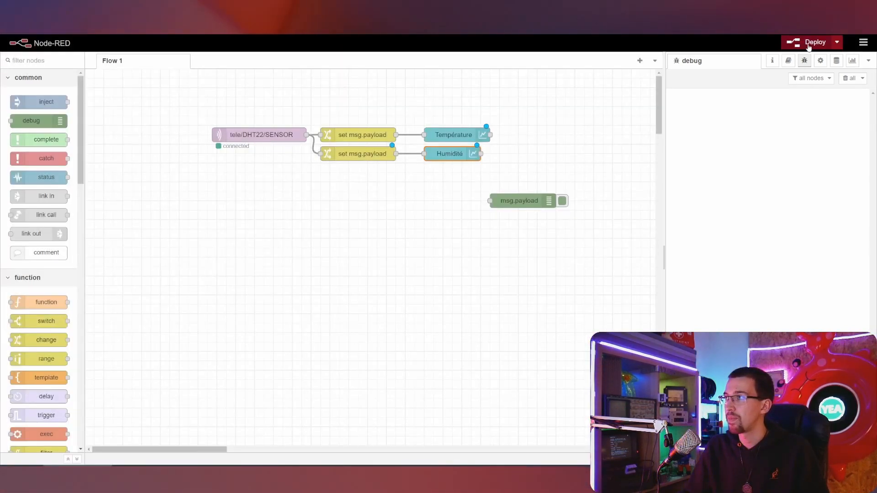
# Step: Deploy the flow and check the Température and Humidité charts on the dashboard page
pyautogui.click(808, 46)
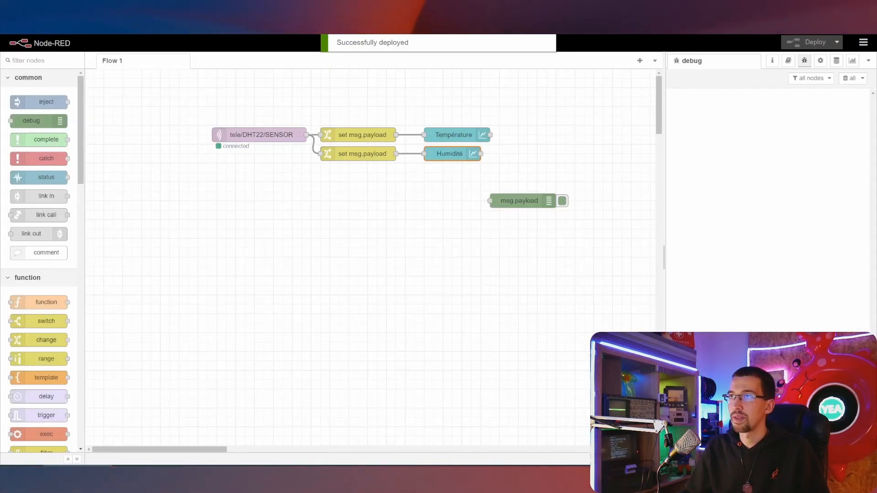
pyautogui.hotkey('ctrl', 'Tab')
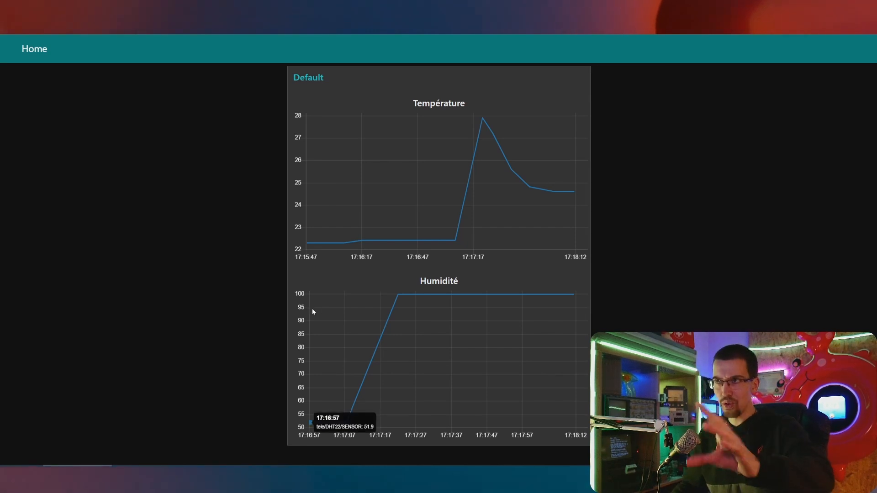
pyautogui.moveTo(324, 267)
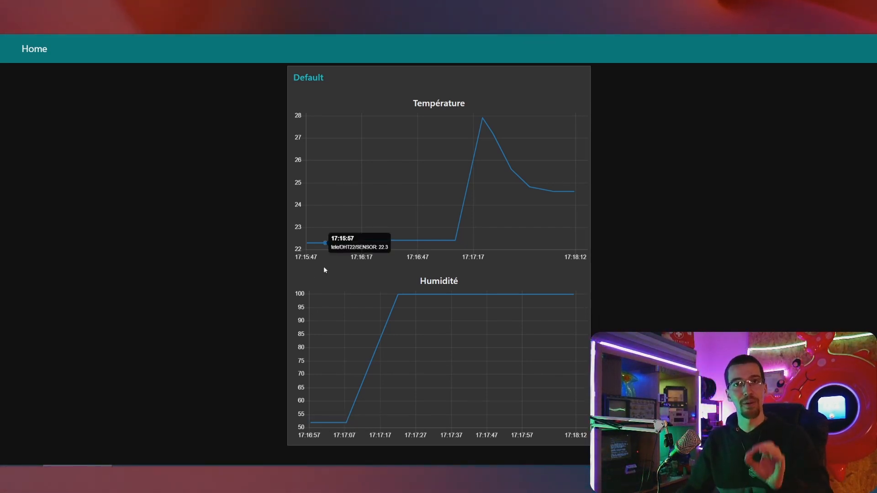